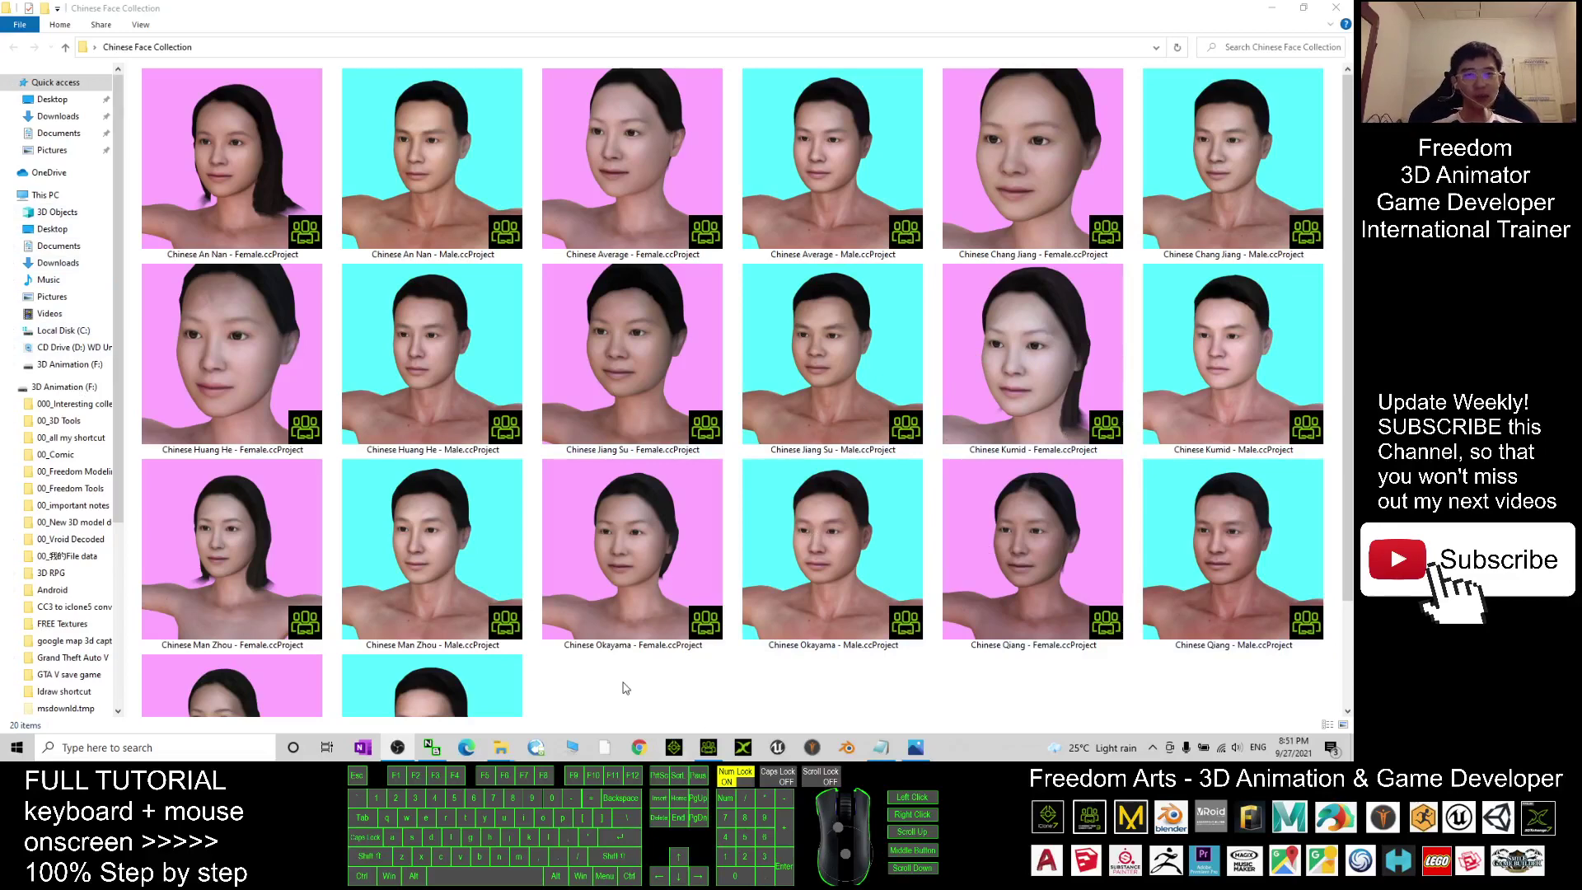
Look through the female and male avatar projects in the Chinese Face Collection folder
scroll(741, 669, "down", 3)
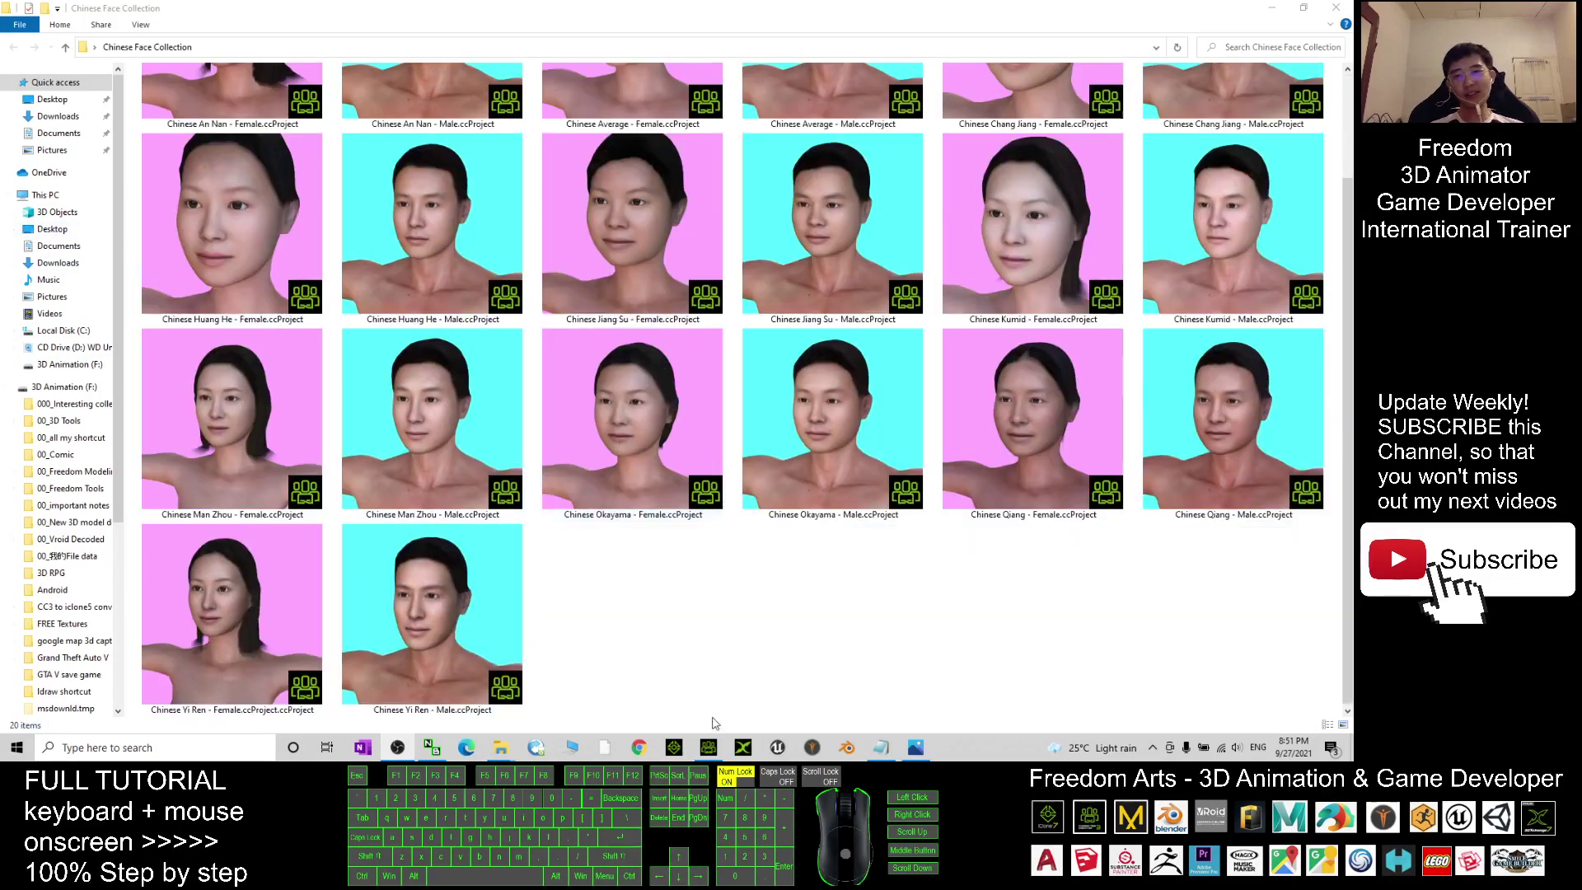
scroll(968, 517, "up", 2)
scroll(968, 517, "down", 2)
scroll(907, 461, "up", 2)
scroll(700, 278, "up", 1)
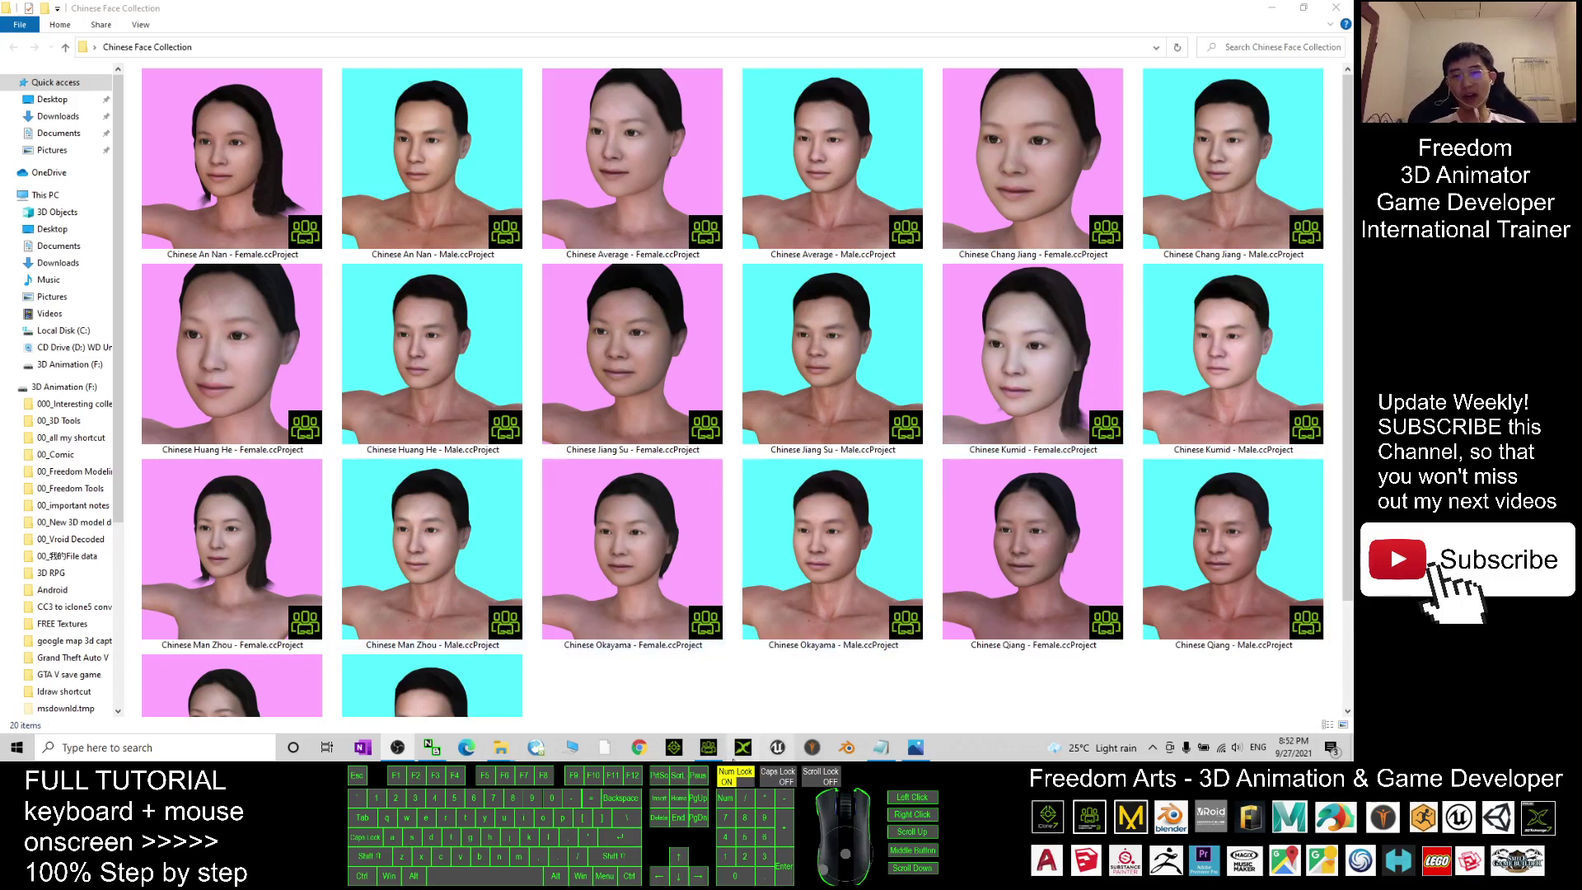
Switch to Character Creator 3 and load the Chinese Man Zhou - Female project from the folder with Replace All
left_click(710, 752)
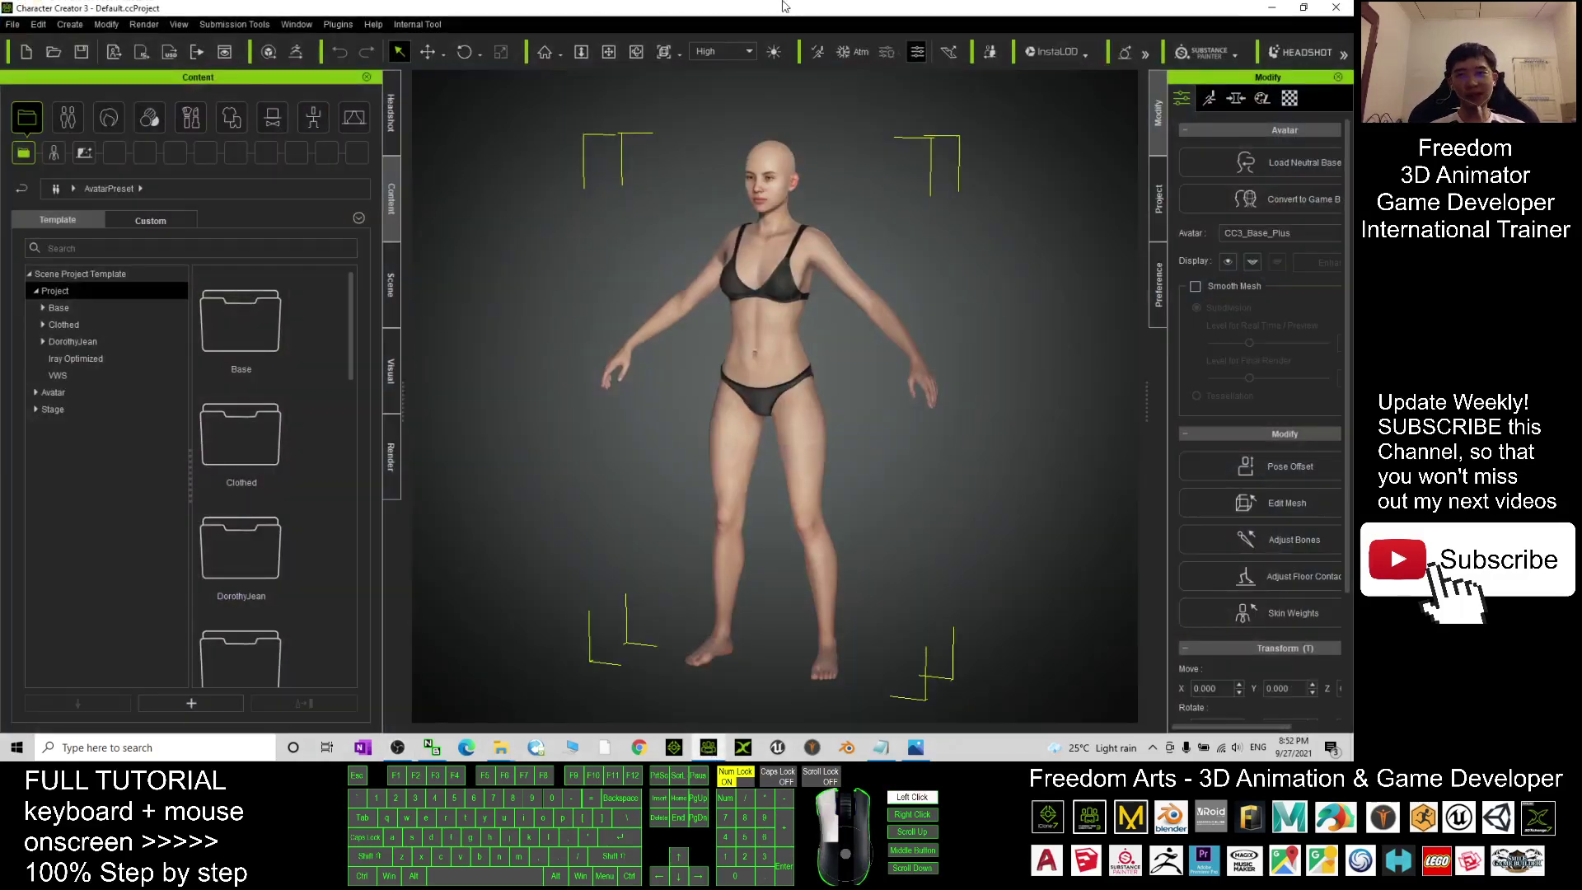
double_click(704, 7)
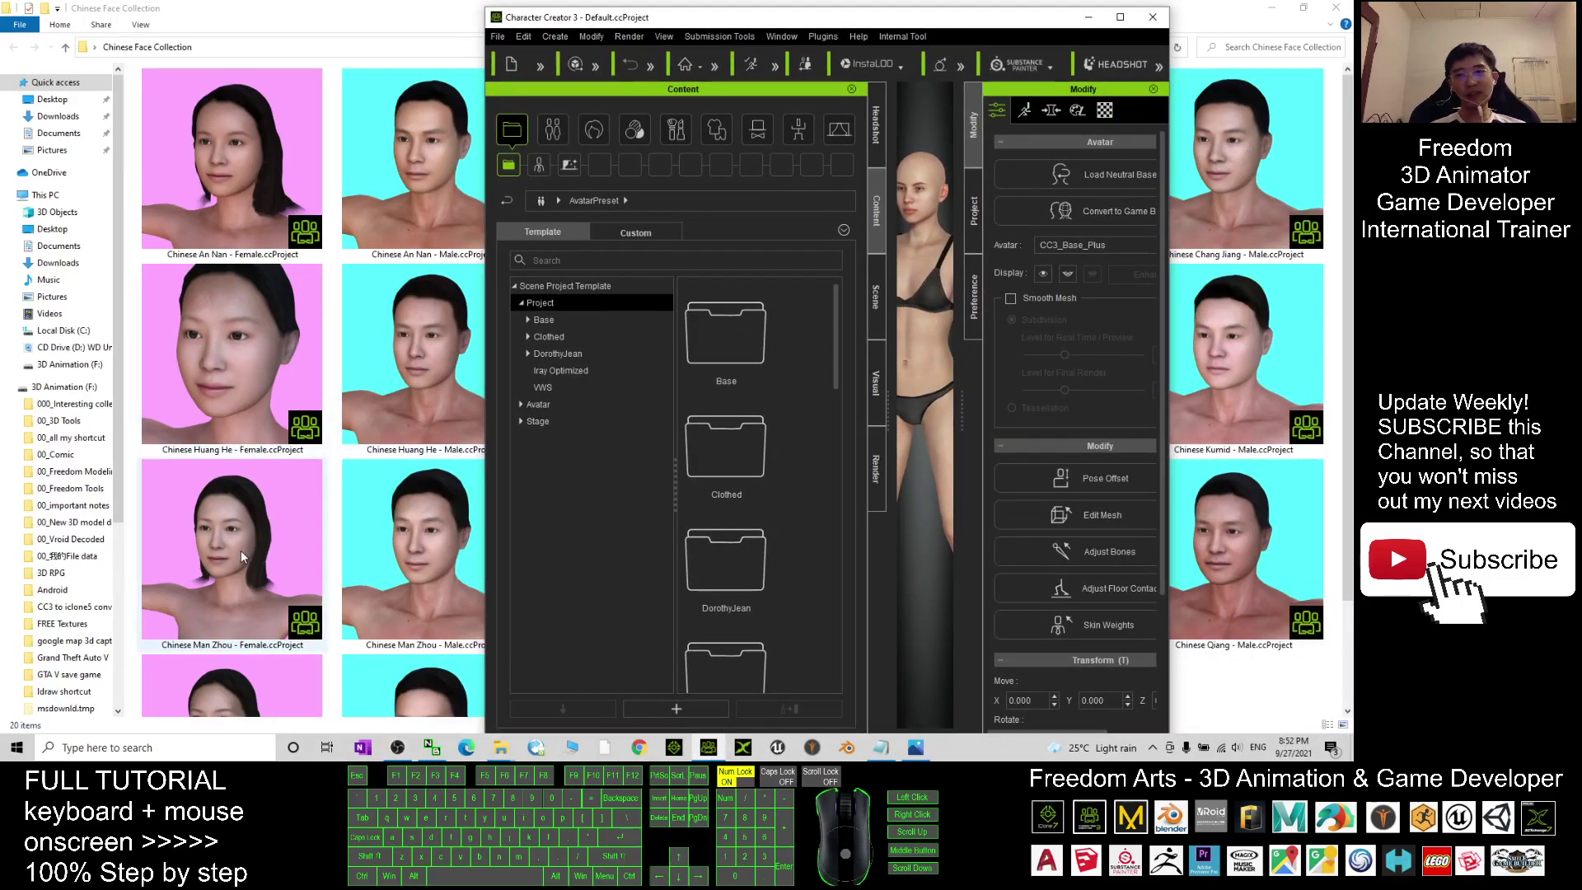
left_click_drag(240, 551, 921, 318)
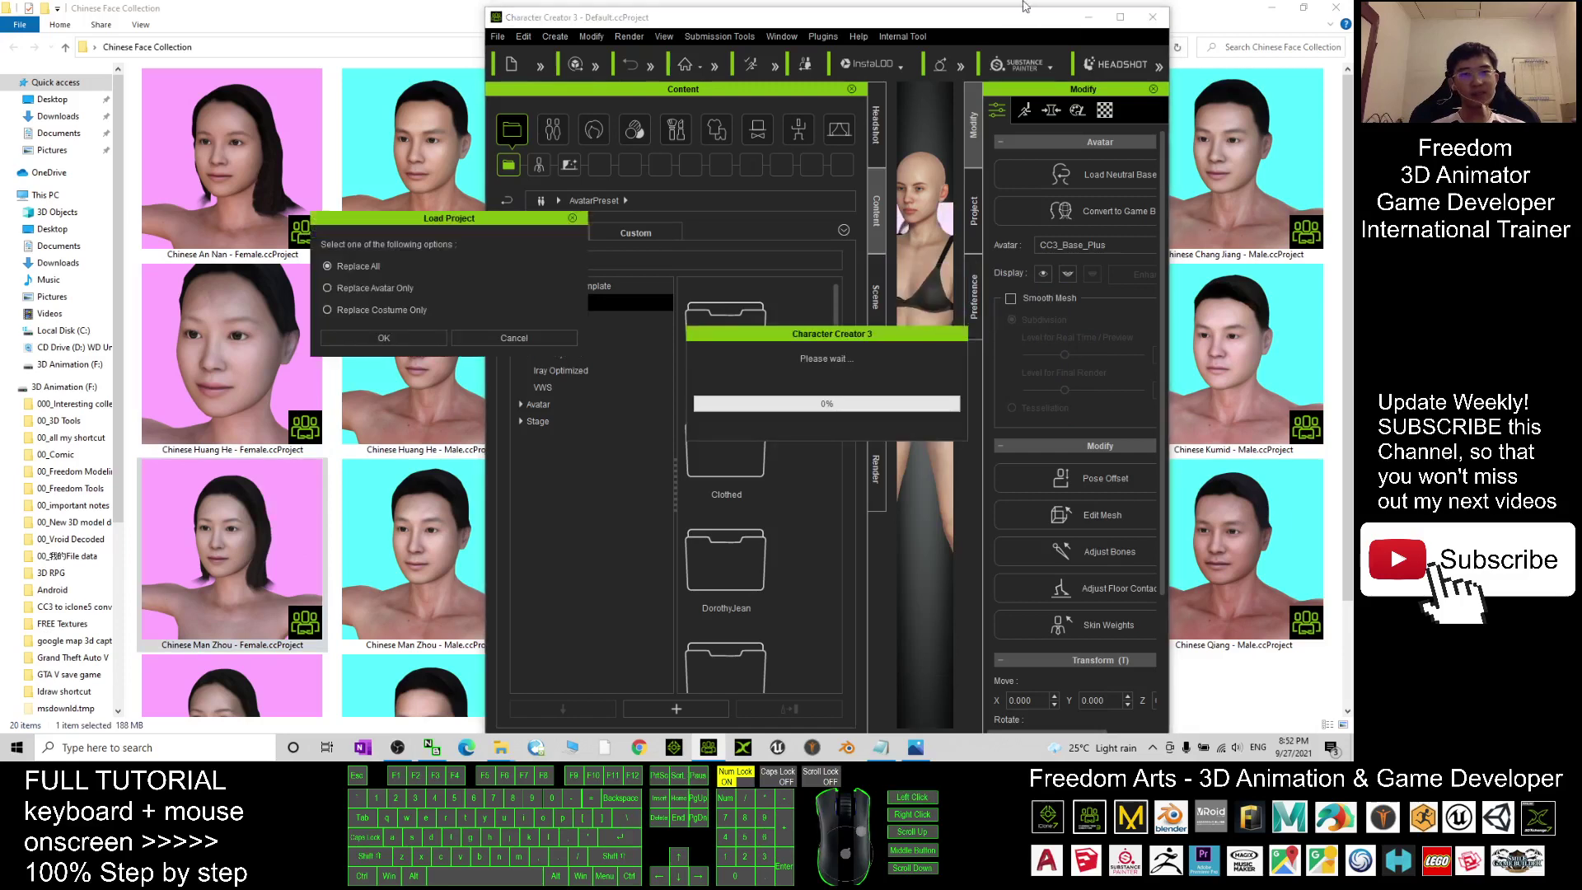
left_click(377, 338)
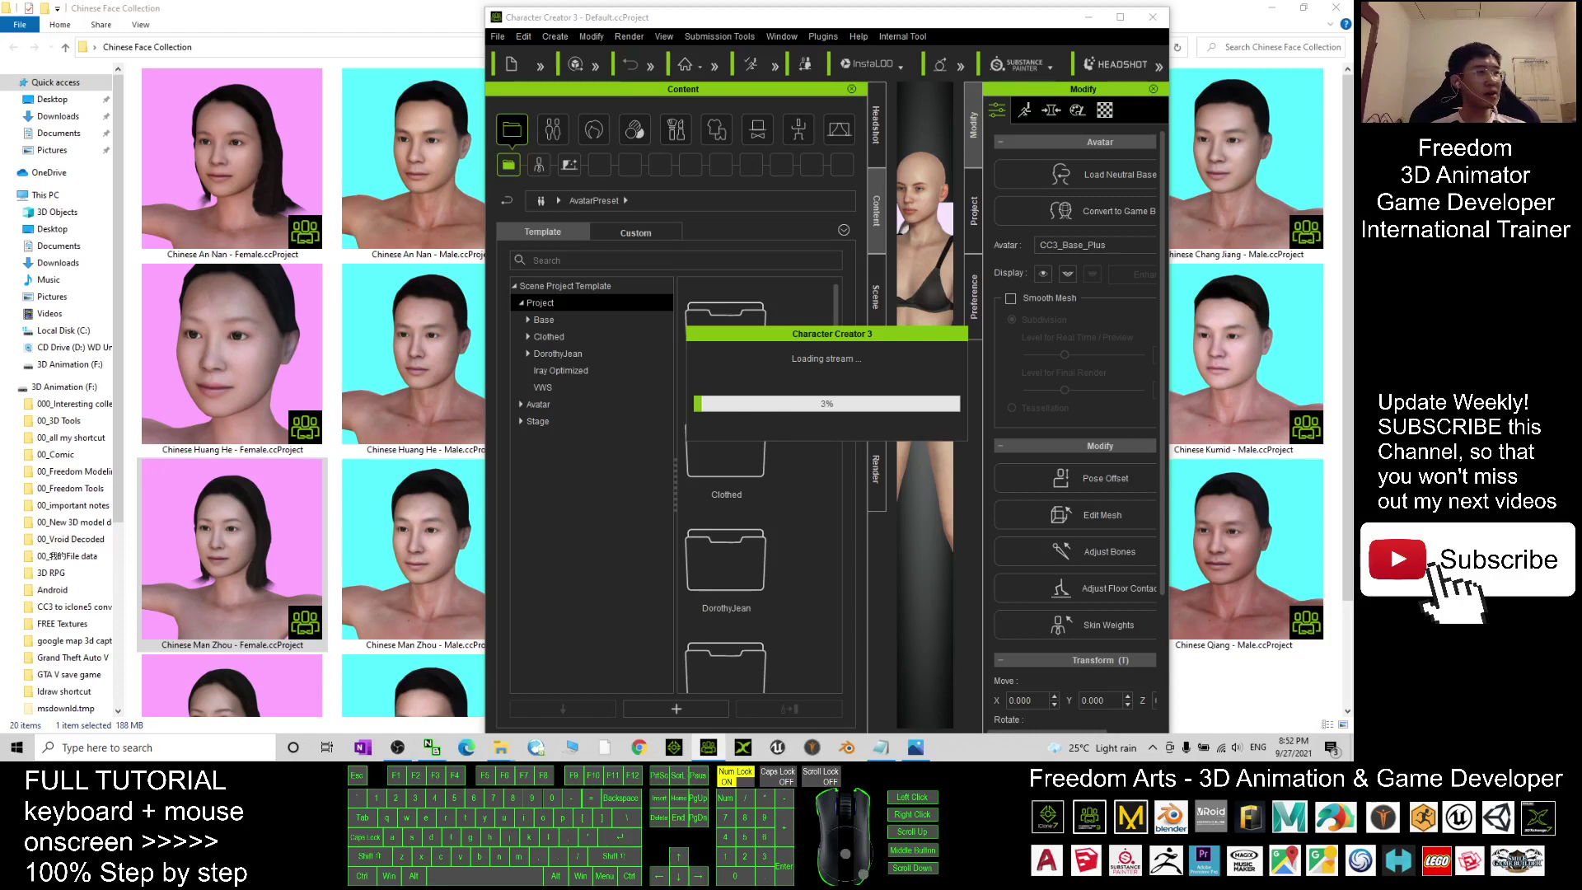
left_click(1119, 17)
Put the Bikini_Moprh outfit from the underwear templates on the female avatar
scroll(849, 310, "up", 5)
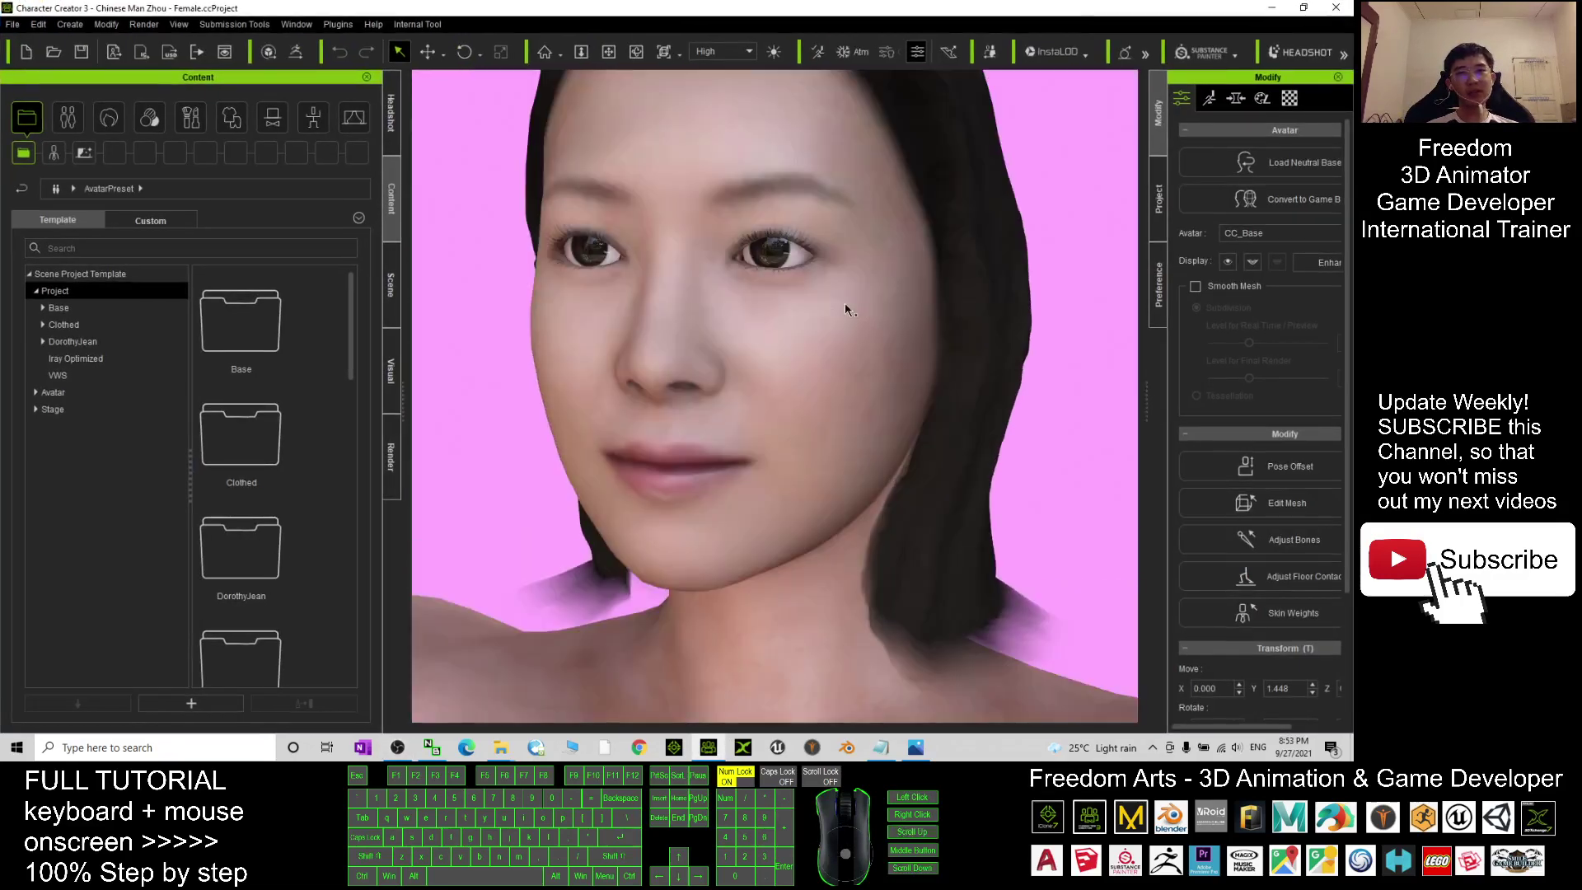
scroll(842, 356, "down", 4)
key("x")
left_click_drag(841, 360, 452, 396)
key("c")
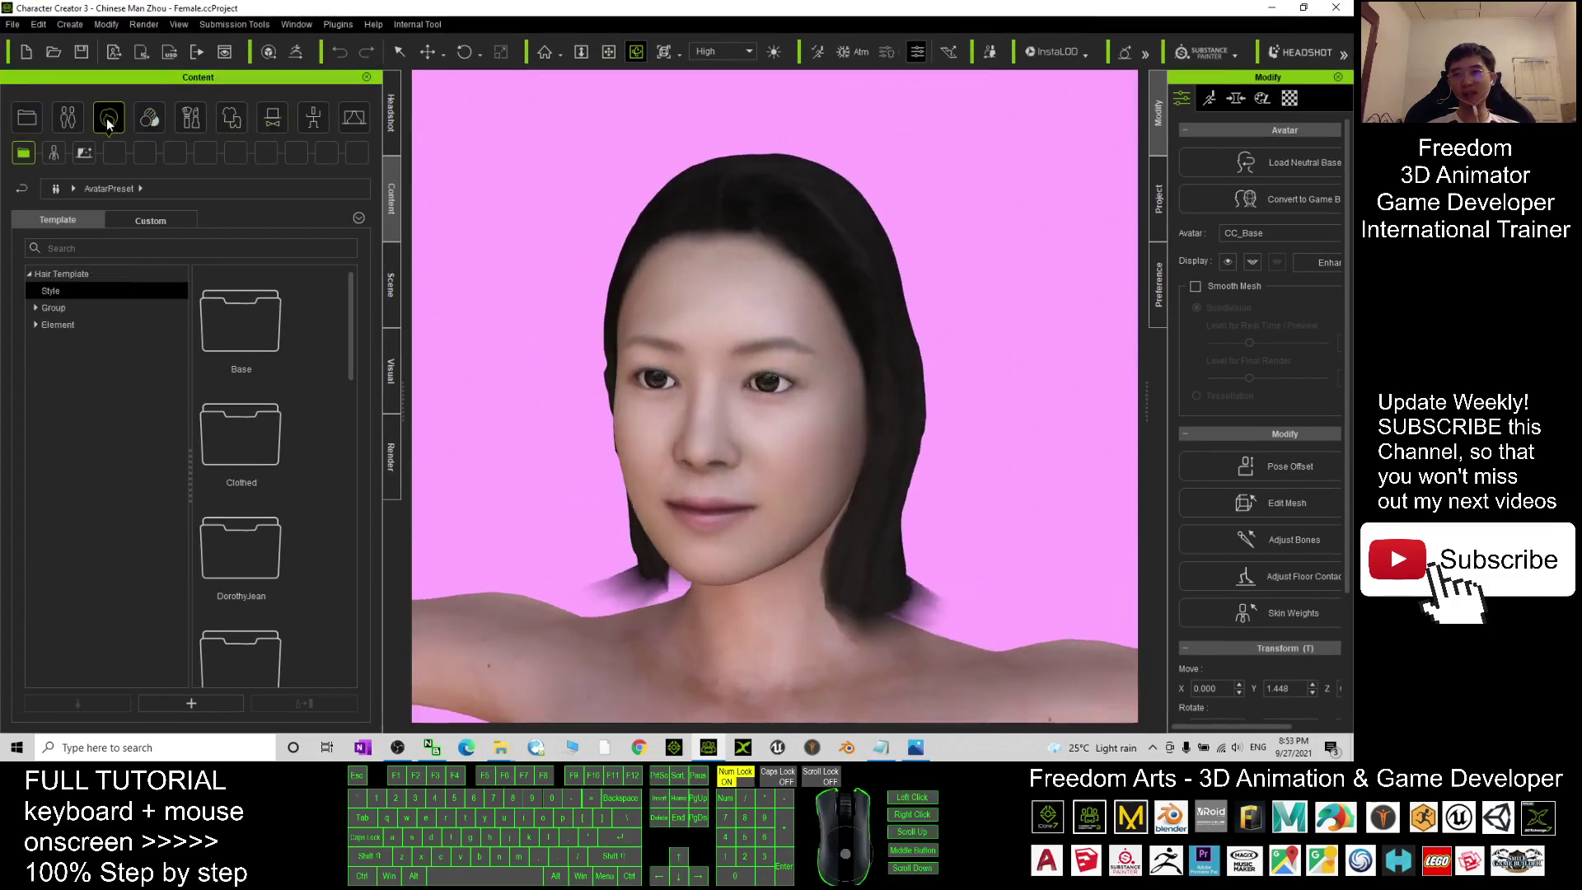
left_click(109, 125)
left_click(232, 117)
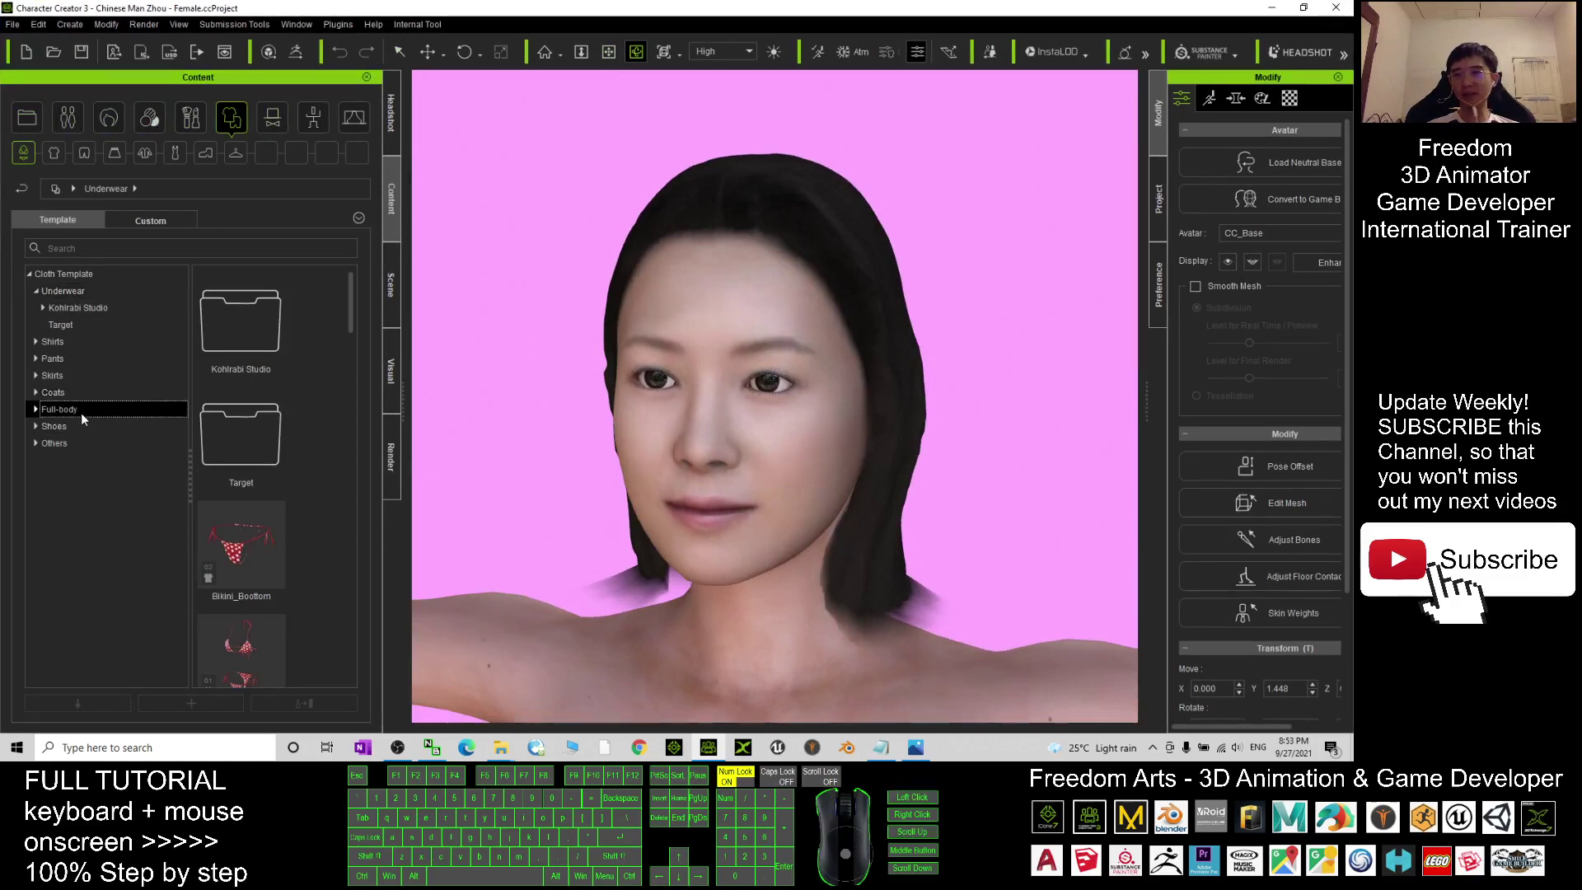
left_click(67, 290)
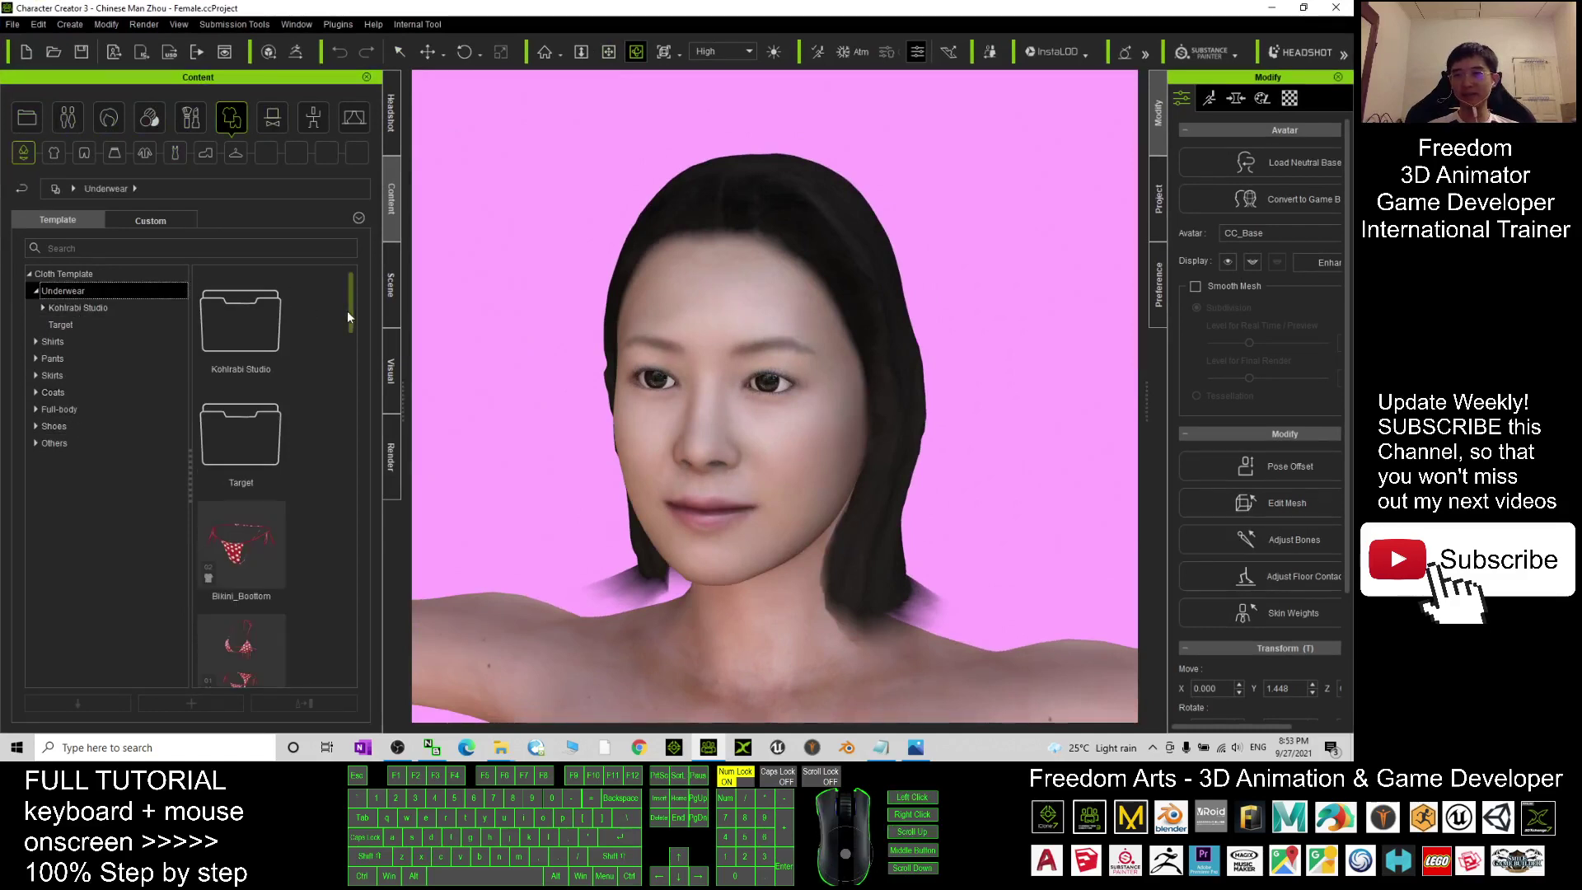
mouse_move(350, 311)
left_mouse_down()
mouse_move(363, 365)
mouse_move(374, 328)
left_mouse_up()
double_click(242, 530)
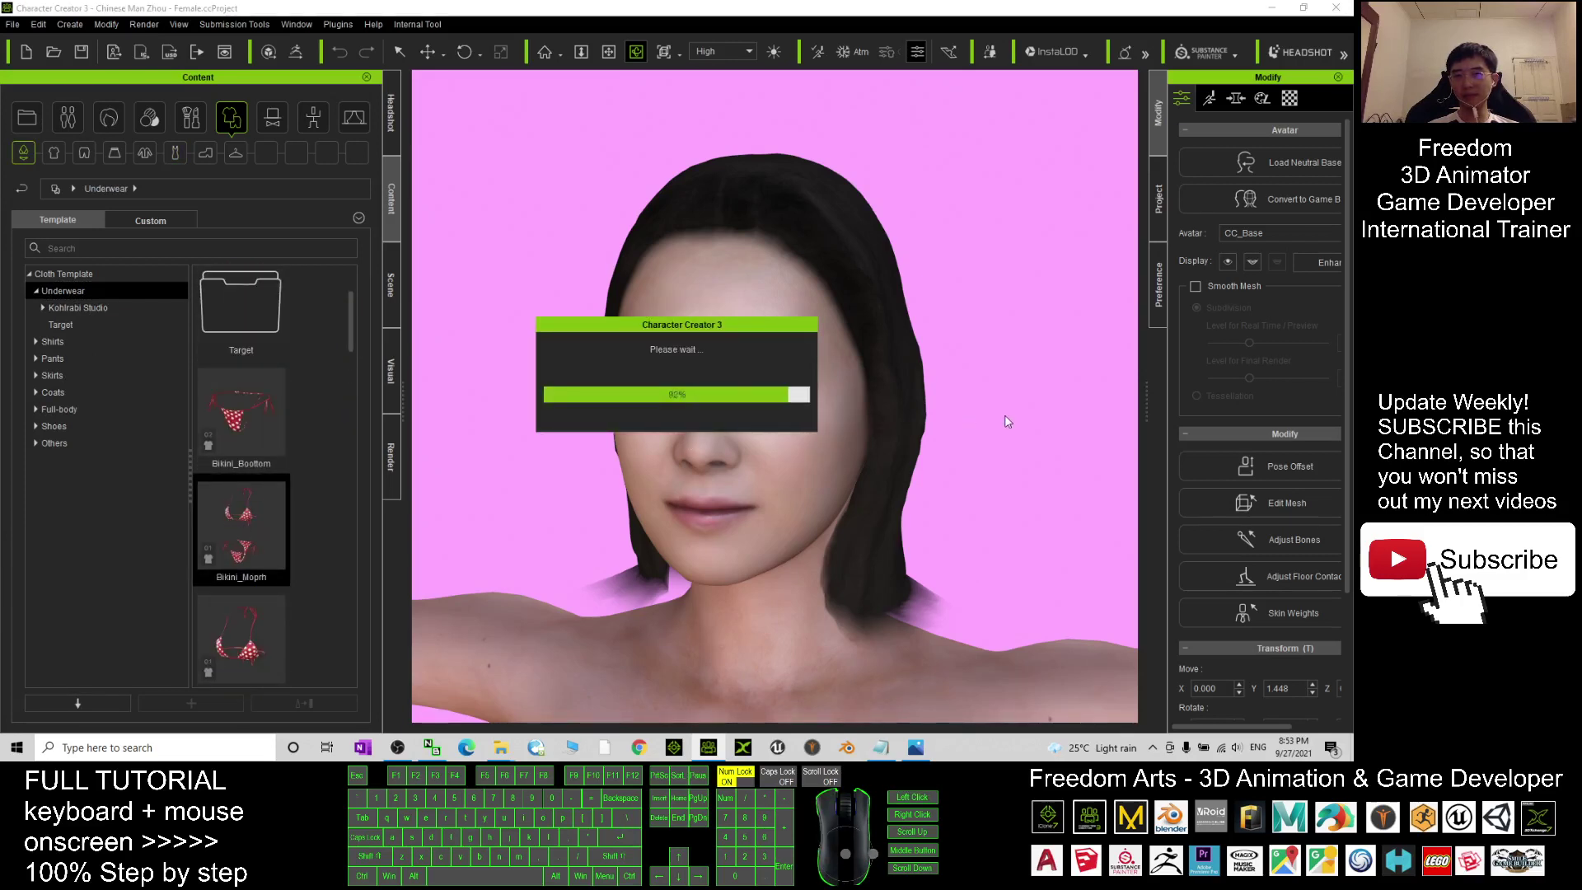
Examine the dressed female avatar's face, outfit and full figure from several angles
left_click(979, 460)
scroll(979, 459, "down", 5)
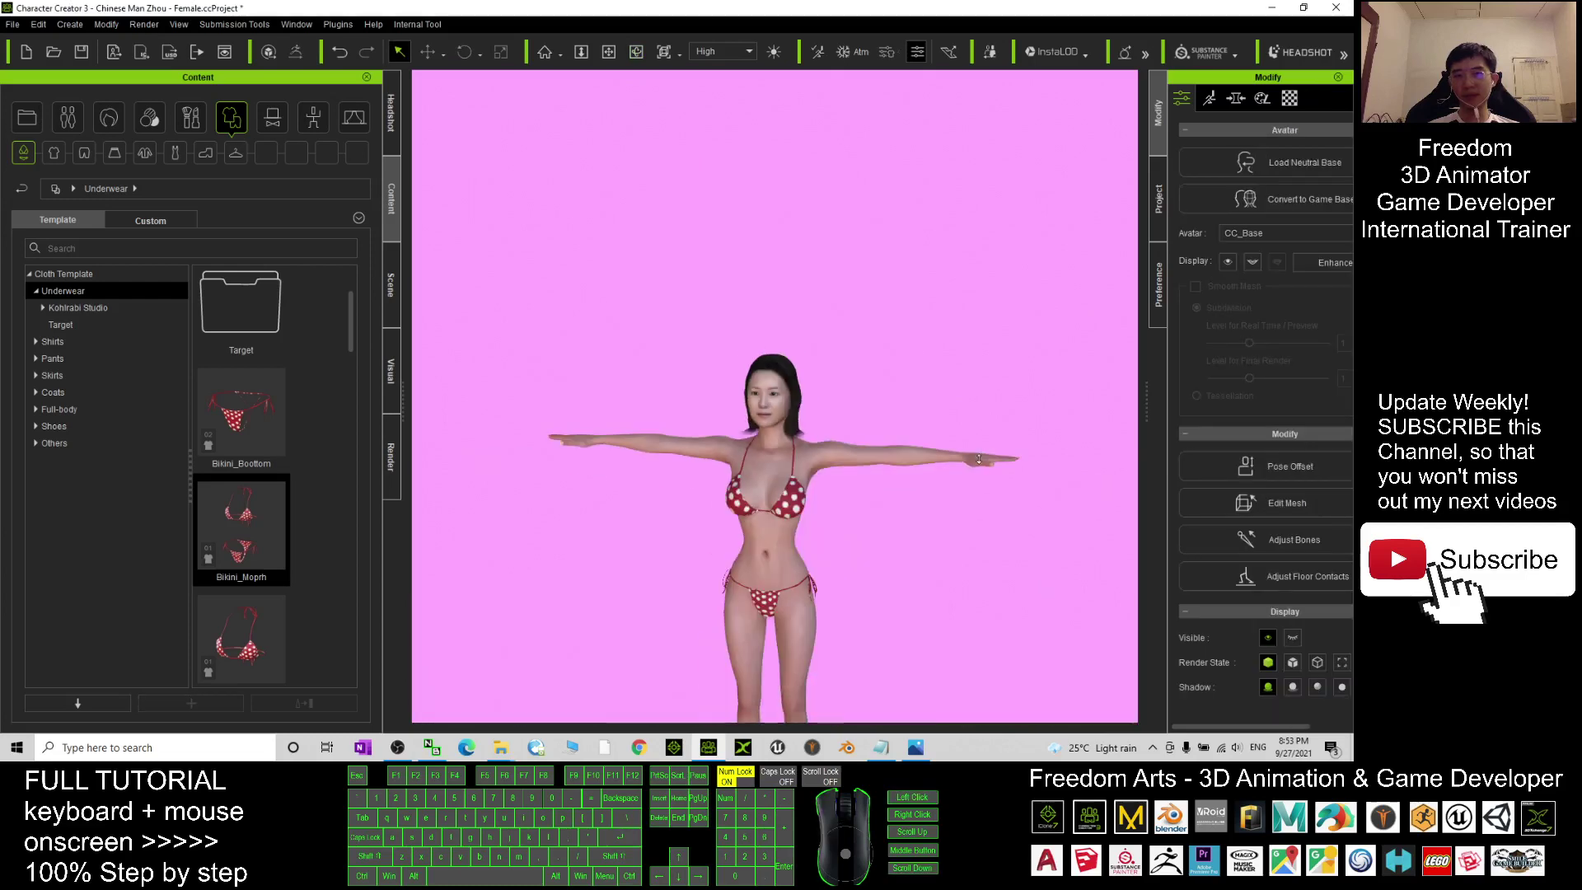
key("x")
left_click_drag(887, 566, 724, 363)
key("c")
scroll(913, 252, "up", 3)
scroll(913, 252, "up", 3)
key("x")
left_click_drag(913, 252, 522, 604)
key("c")
scroll(654, 581, "up", 2)
key("x")
left_click_drag(654, 580, 898, 312)
key("c")
scroll(732, 389, "up", 3)
key("c")
left_click_drag(732, 389, 466, 417)
scroll(695, 561, "down", 6)
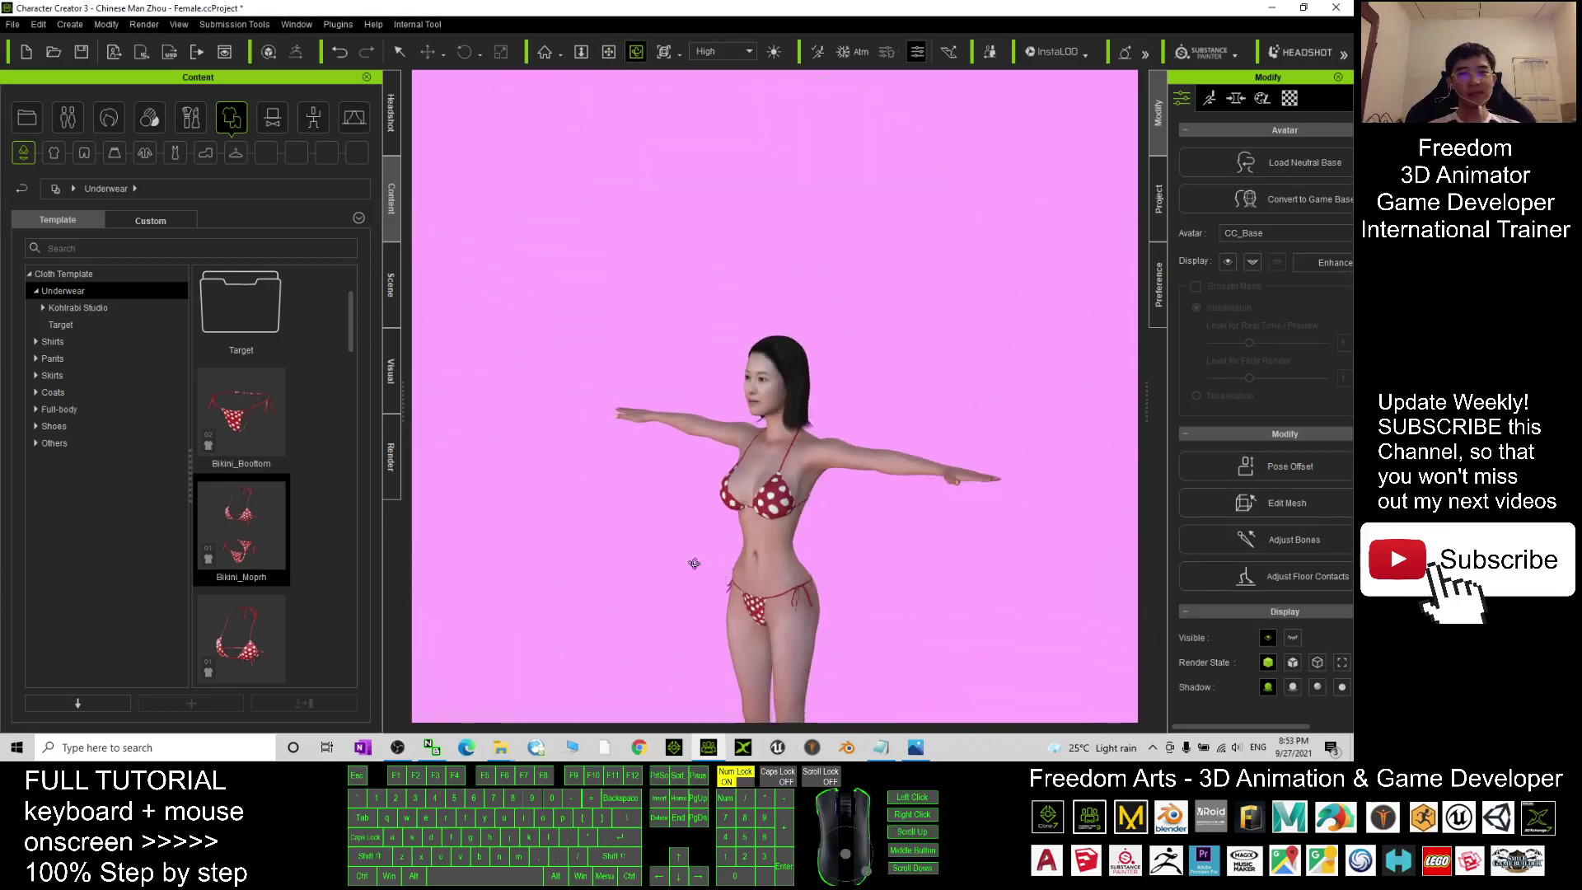
key("x")
left_click_drag(696, 561, 663, 339)
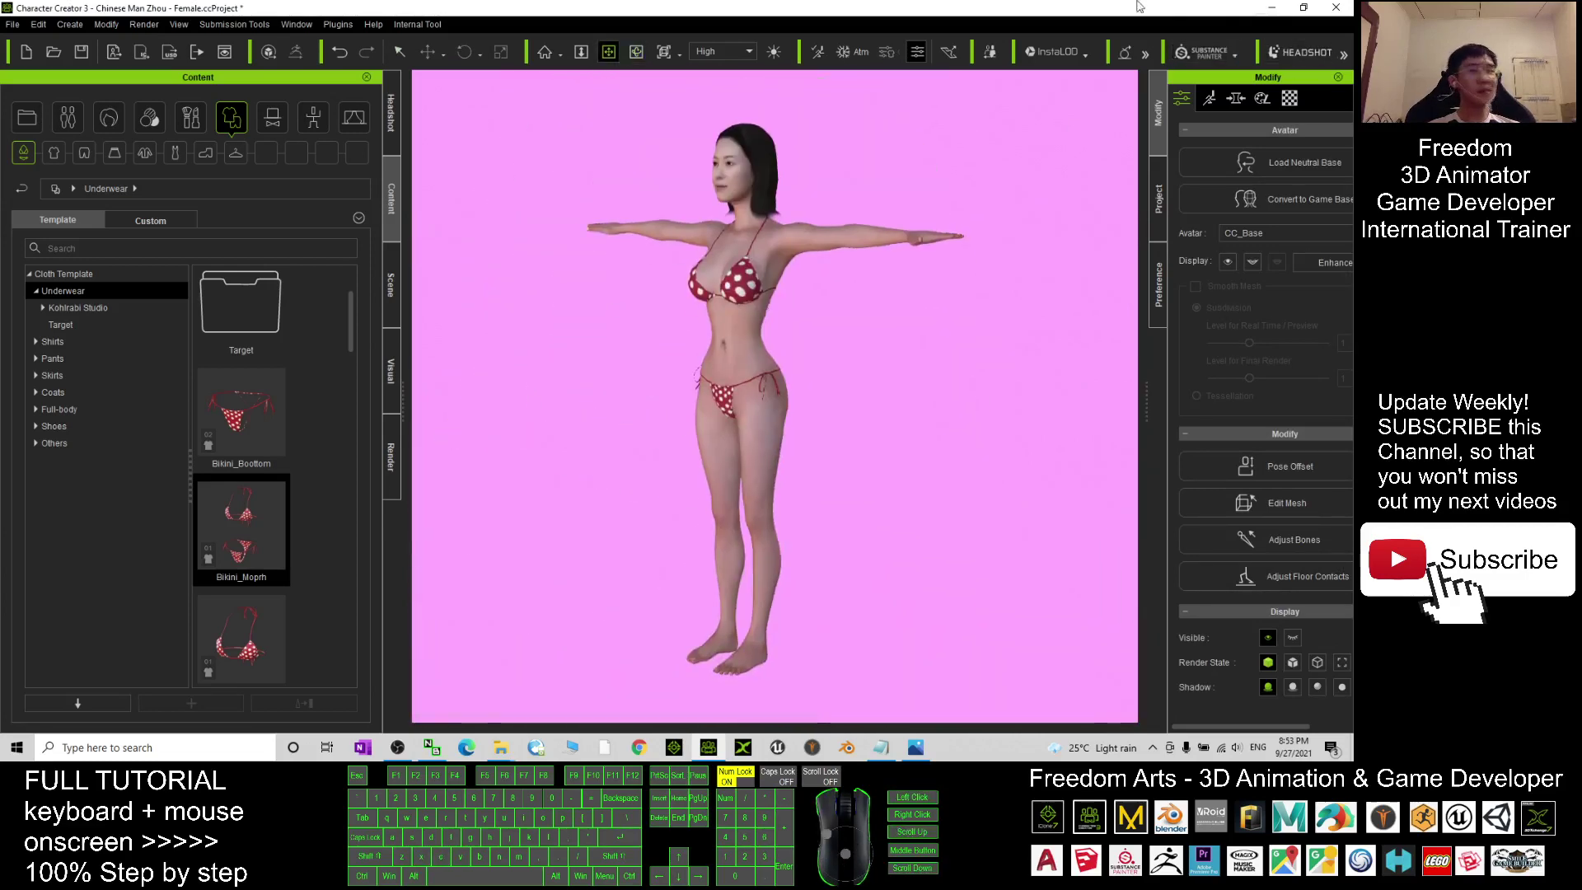
Load the Chinese Man Zhou - Male project from the collection folder, discarding the current project without saving
left_click_drag(1273, 7, 910, 148)
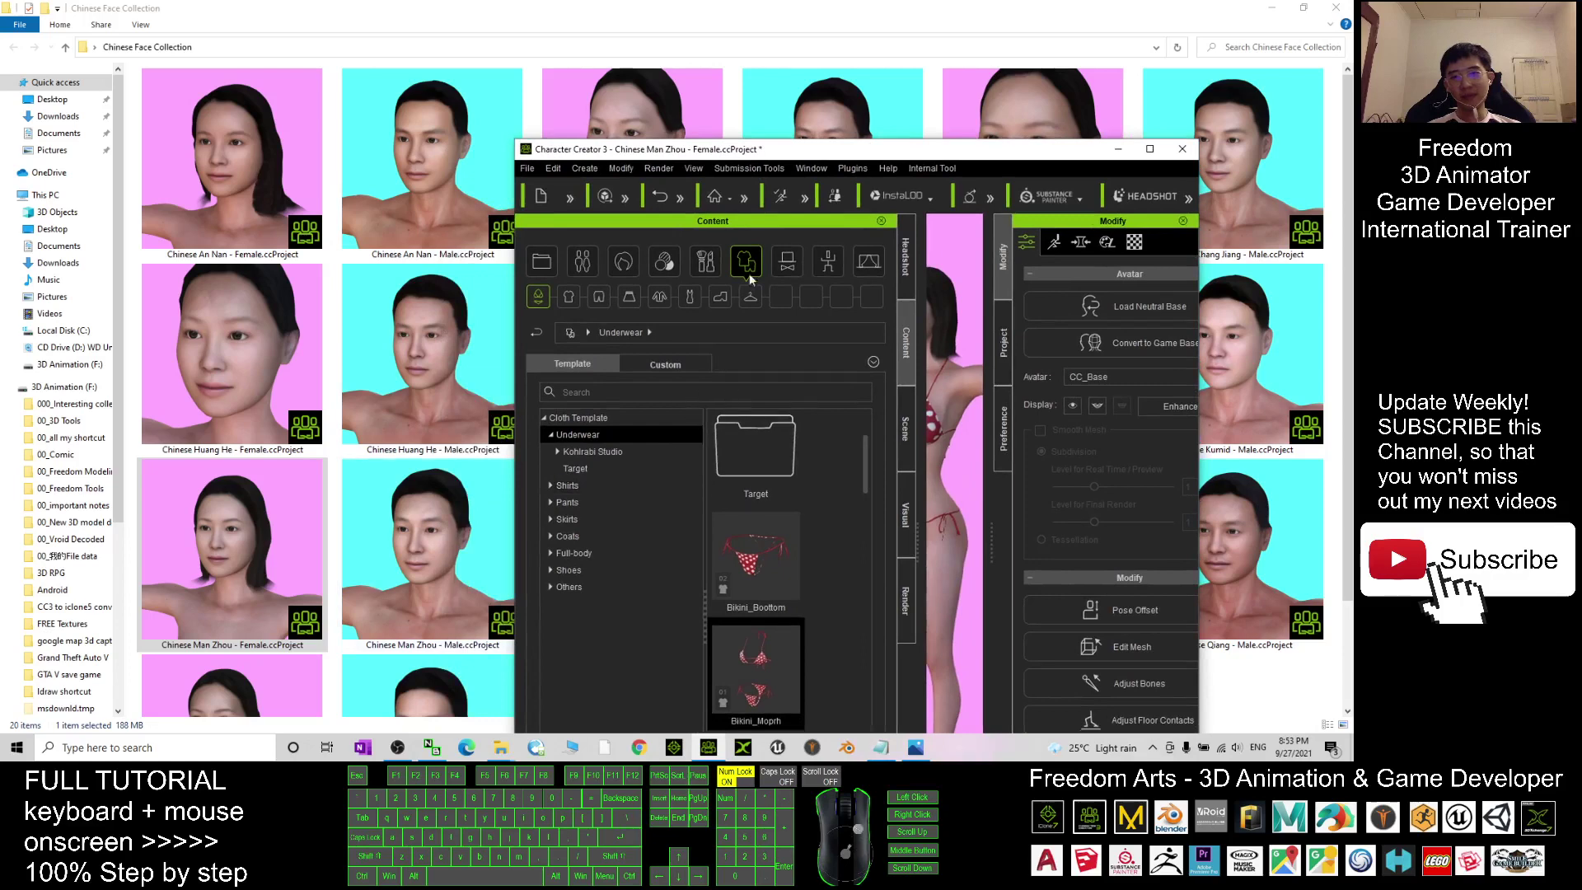
left_click_drag(417, 542, 964, 313)
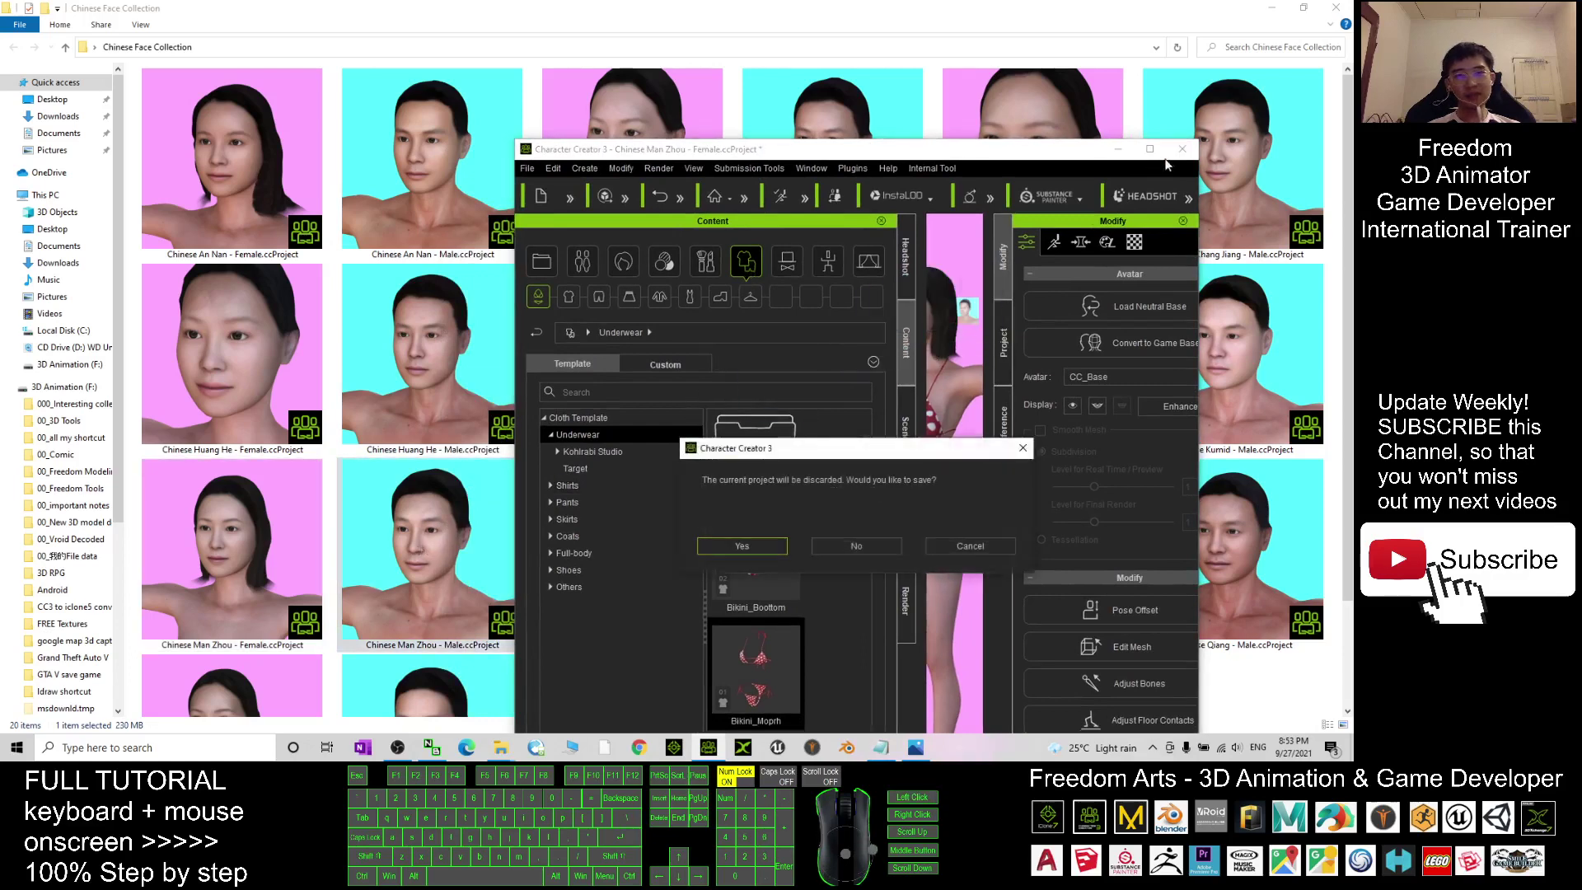
left_click(859, 548)
left_click(339, 343)
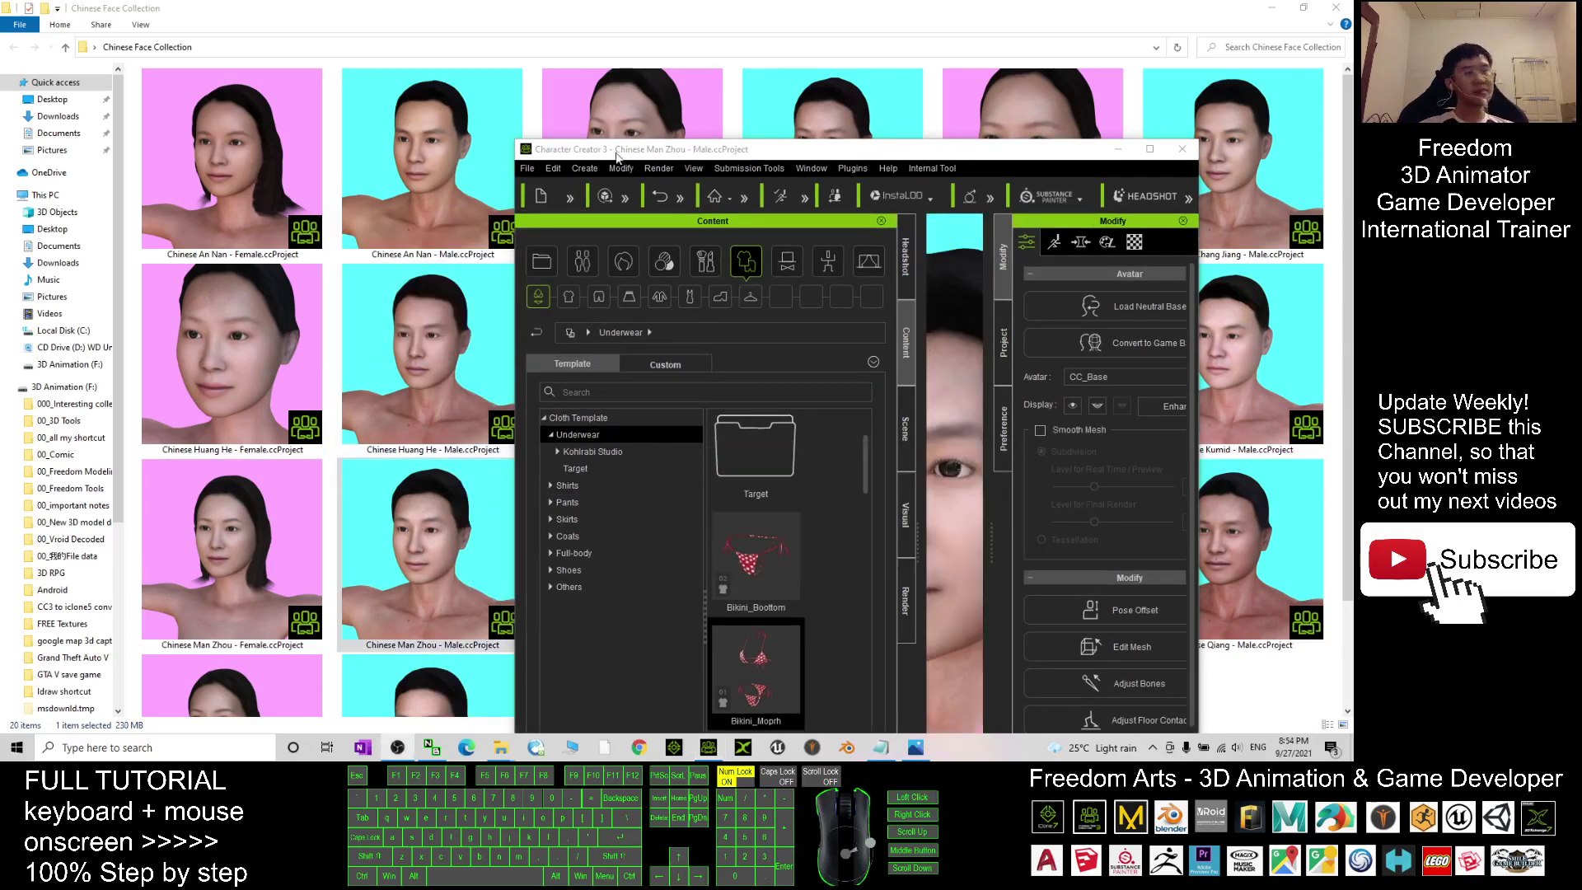
left_click(1150, 149)
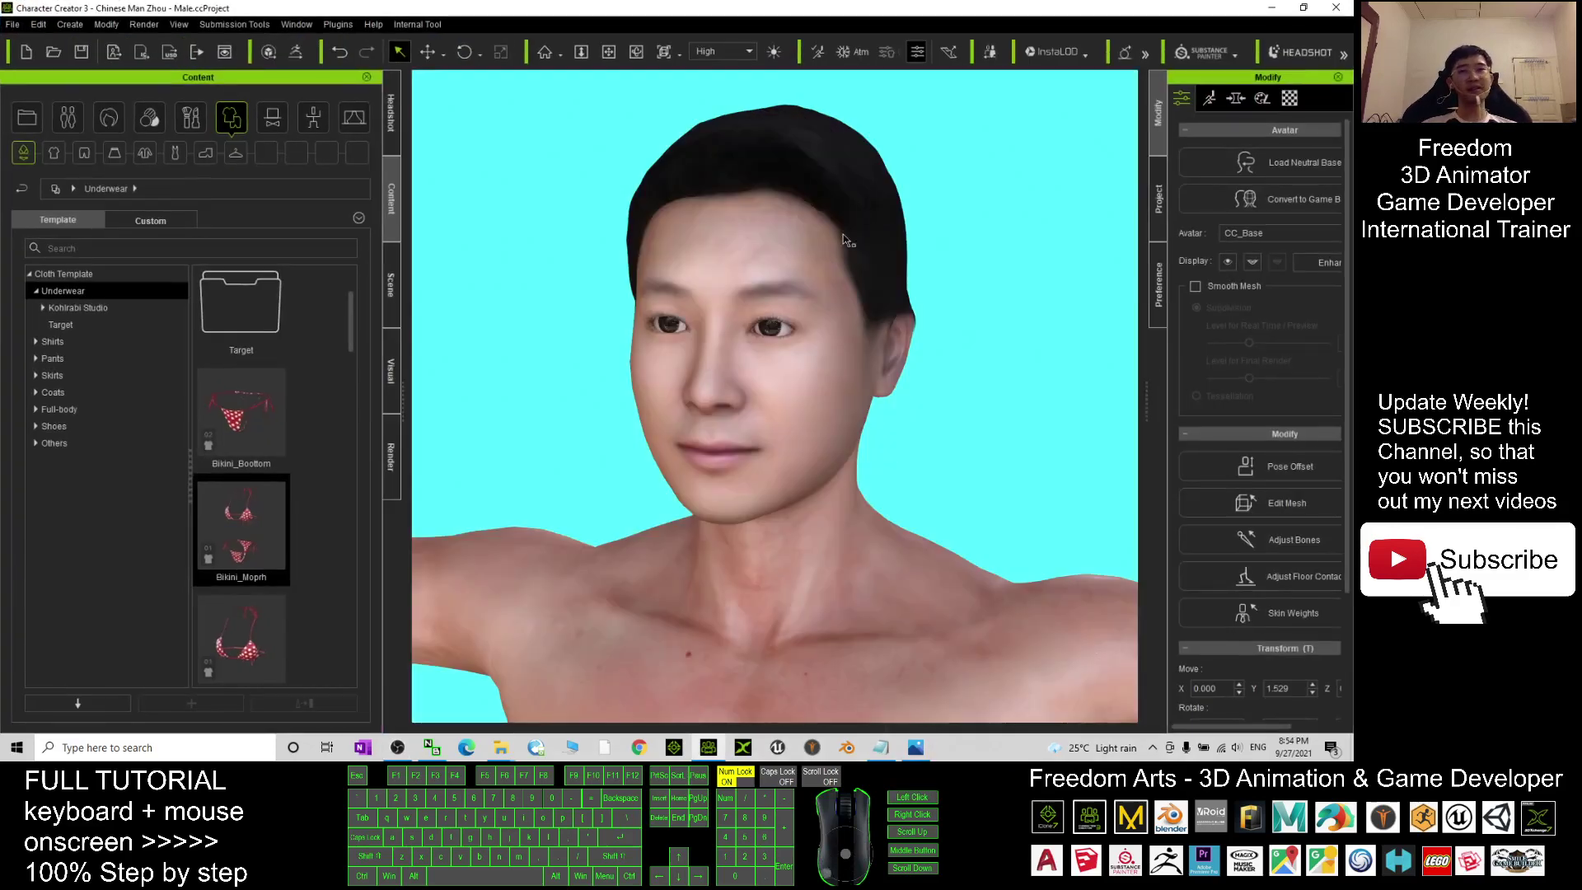
Examine the male avatar's face, upper body and full figure from several angles
scroll(744, 533, "down", 3)
scroll(746, 546, "down", 5)
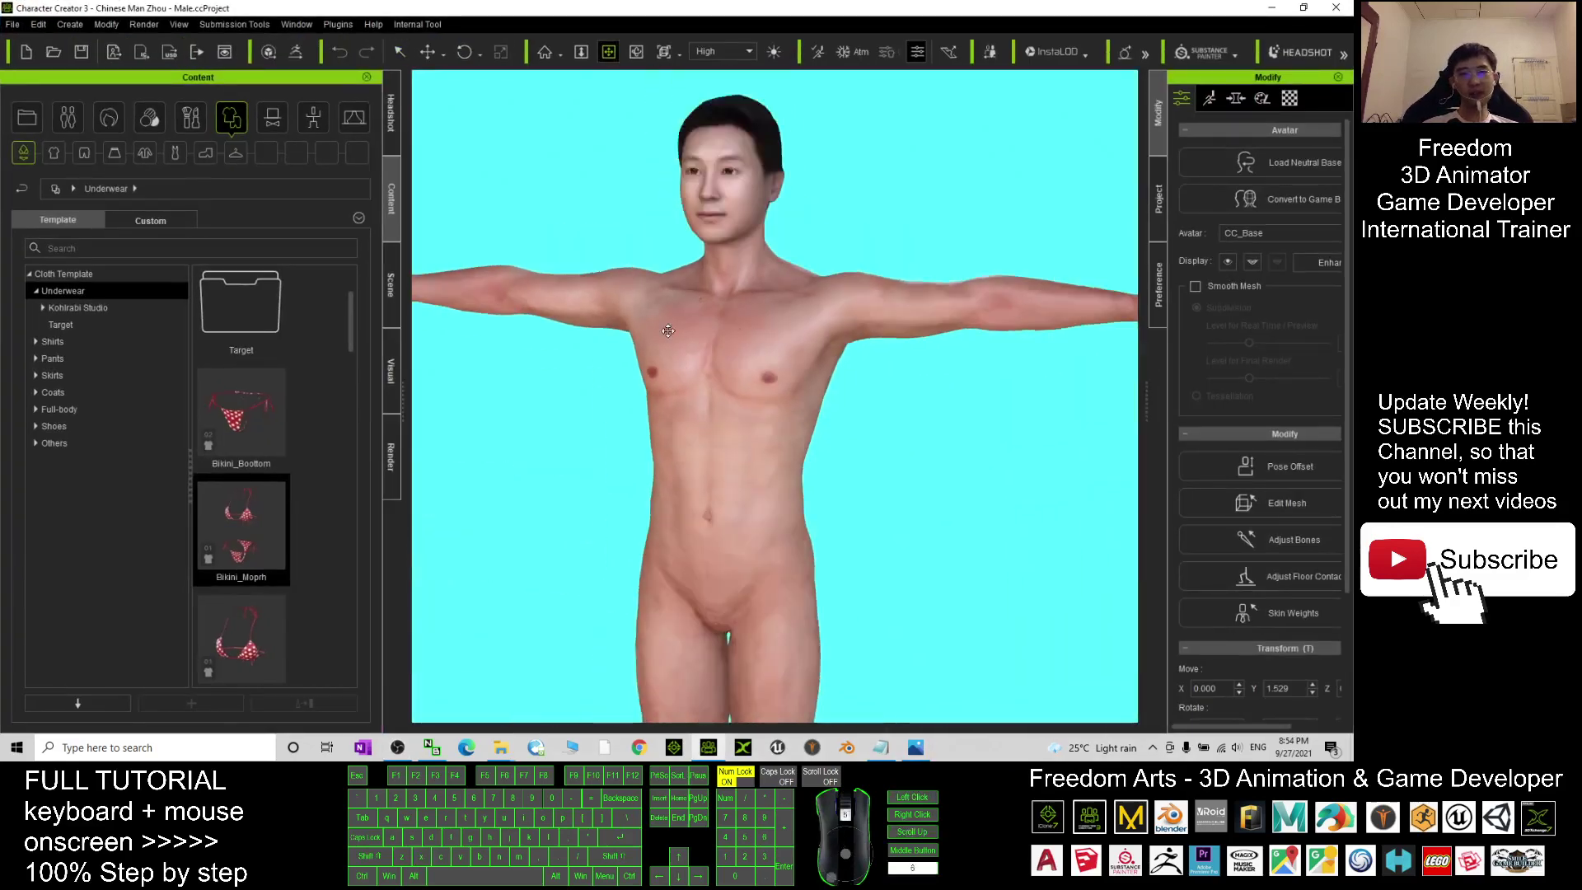
left_click_drag(628, 406, 577, 362, "alt")
scroll(639, 363, "up", 5)
key("x")
left_click_drag(639, 80, 640, 317)
key("c")
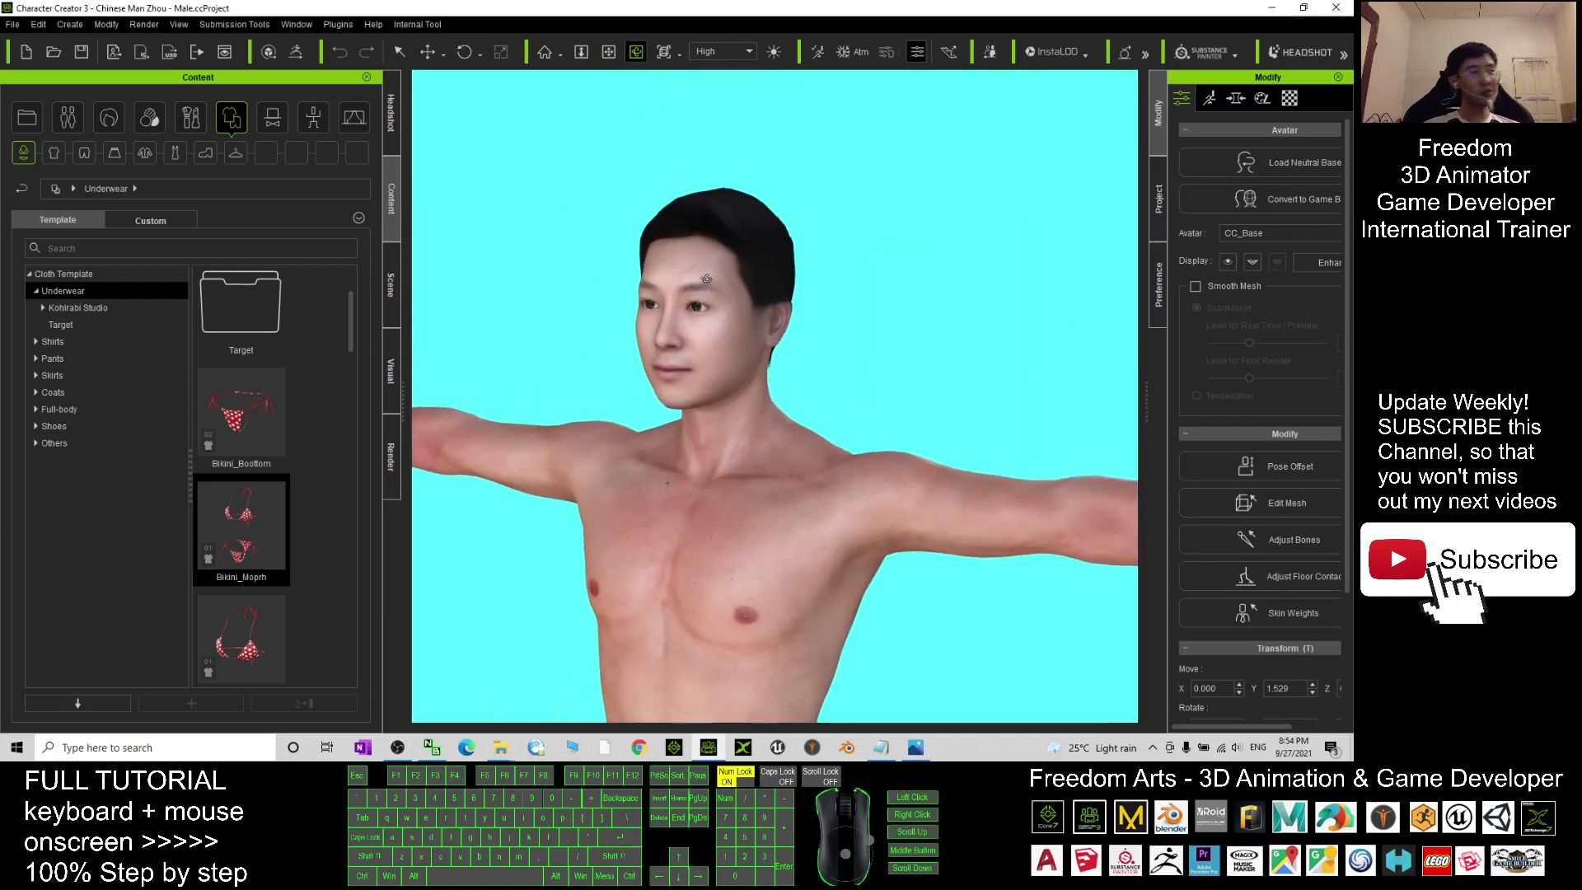
left_click_drag(706, 279, 569, 342)
scroll(706, 381, "down", 5)
key("x")
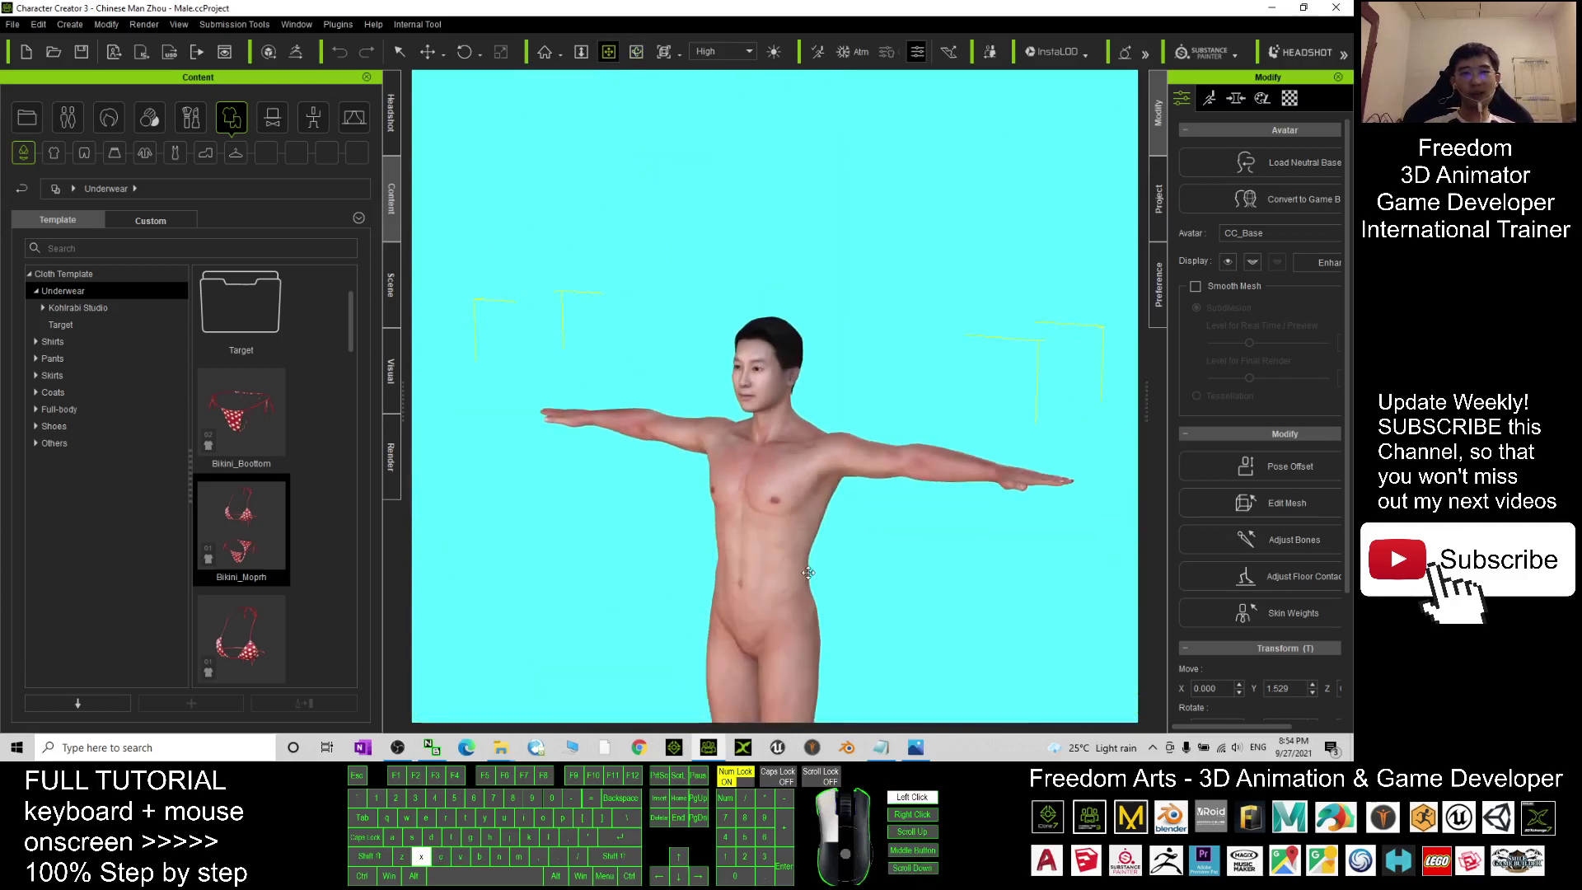
left_click_drag(814, 553, 833, 394)
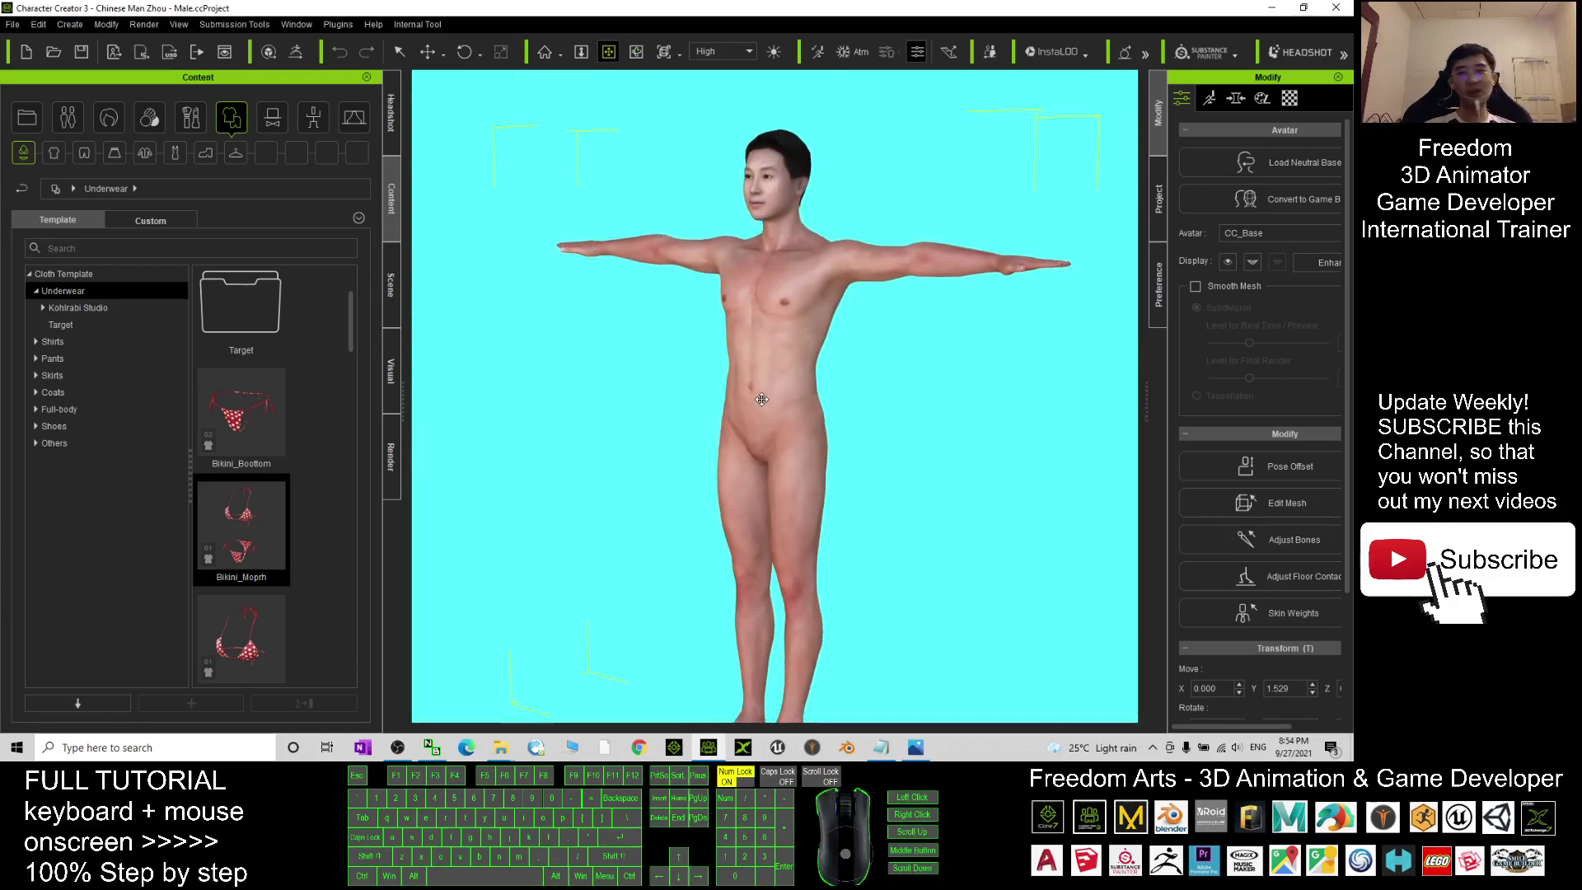
key("x")
left_click_drag(760, 483, 763, 561)
key("c")
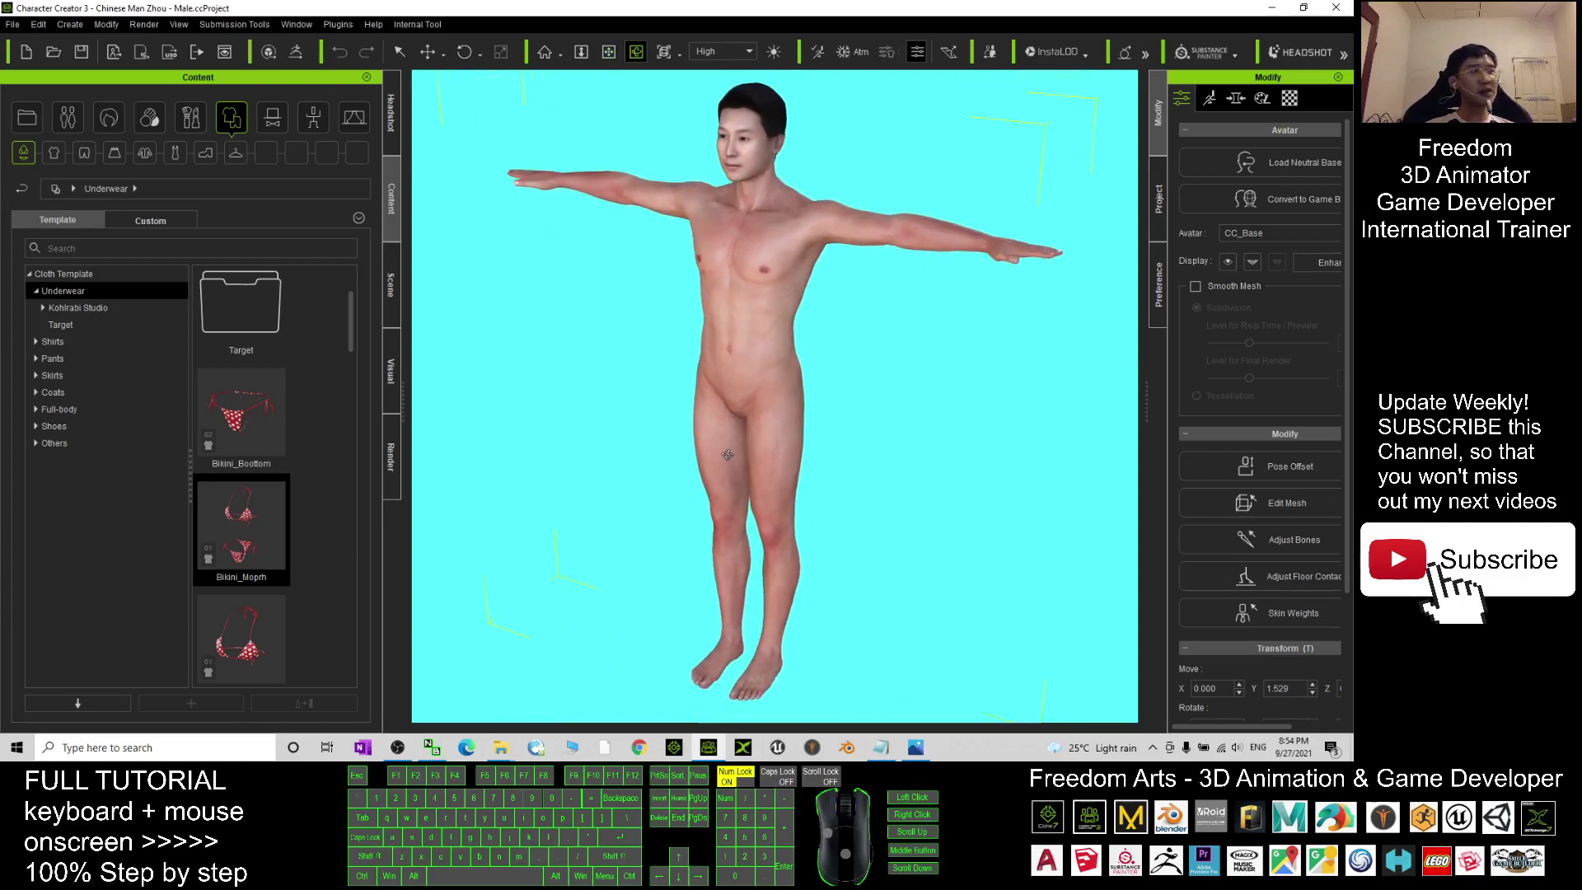
left_click_drag(574, 322, 569, 239)
Dress the male avatar in Punk Shirt_B from the shirt templates
left_click(313, 117)
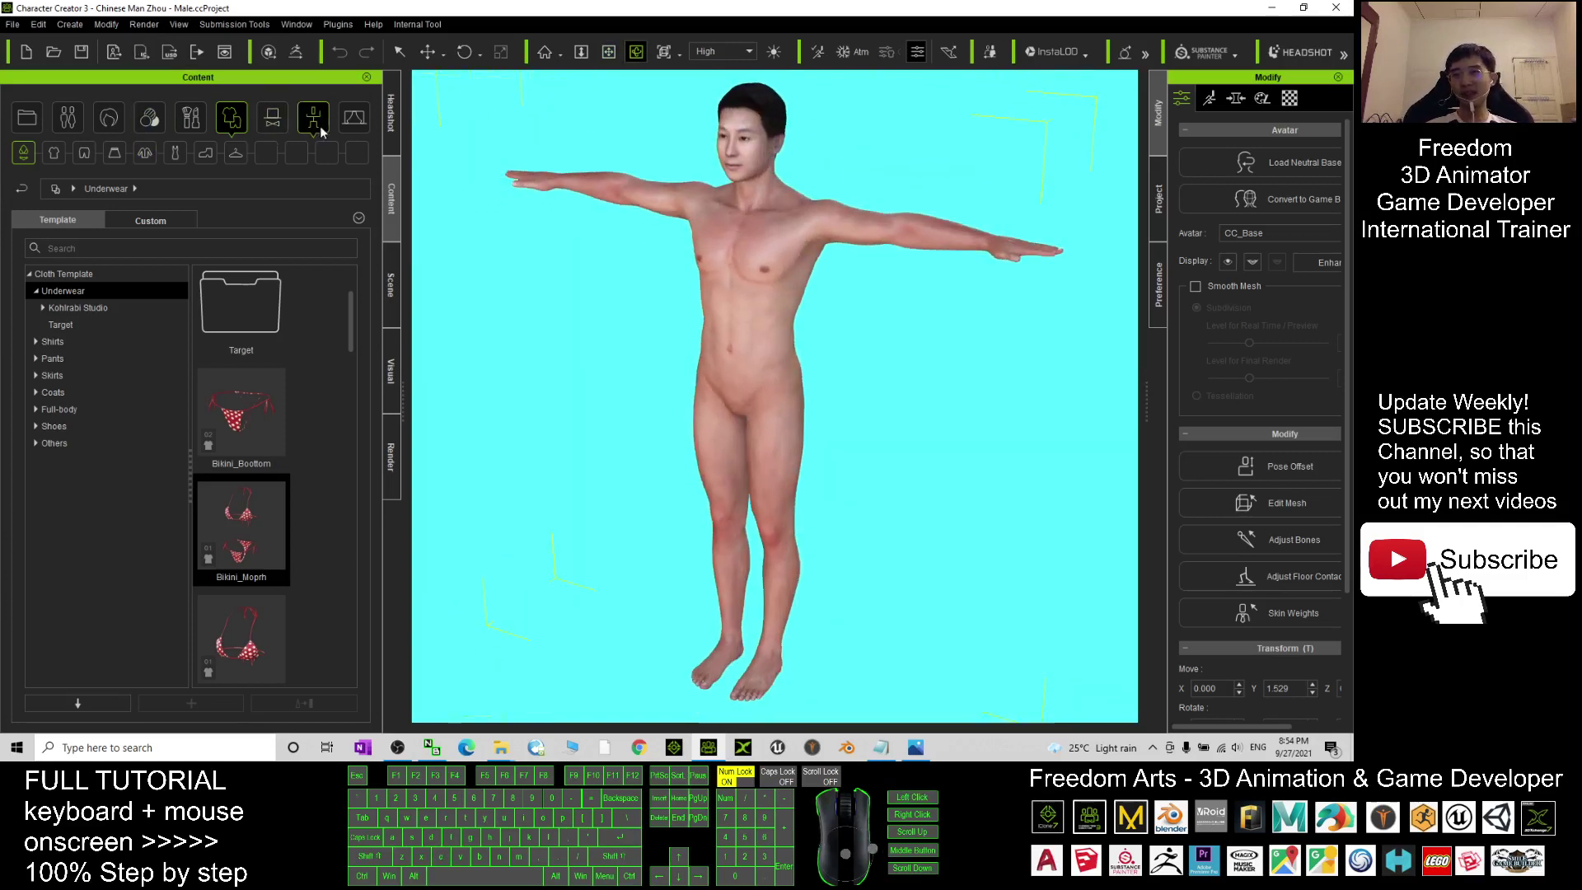
left_click(232, 117)
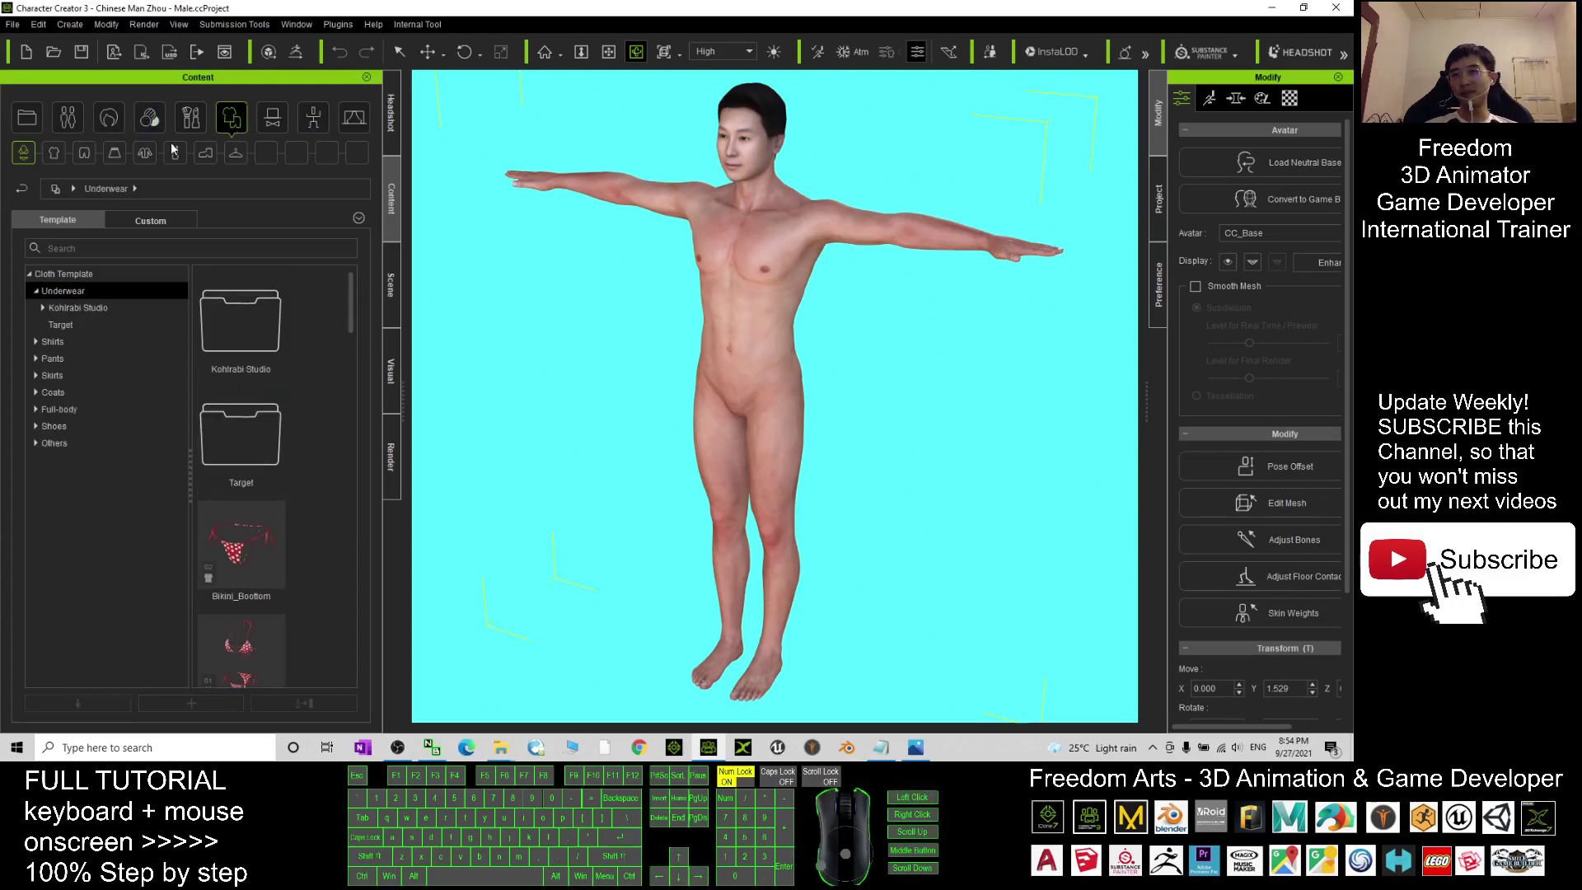
left_click(52, 342)
left_click_drag(341, 298, 335, 625)
double_click(239, 486)
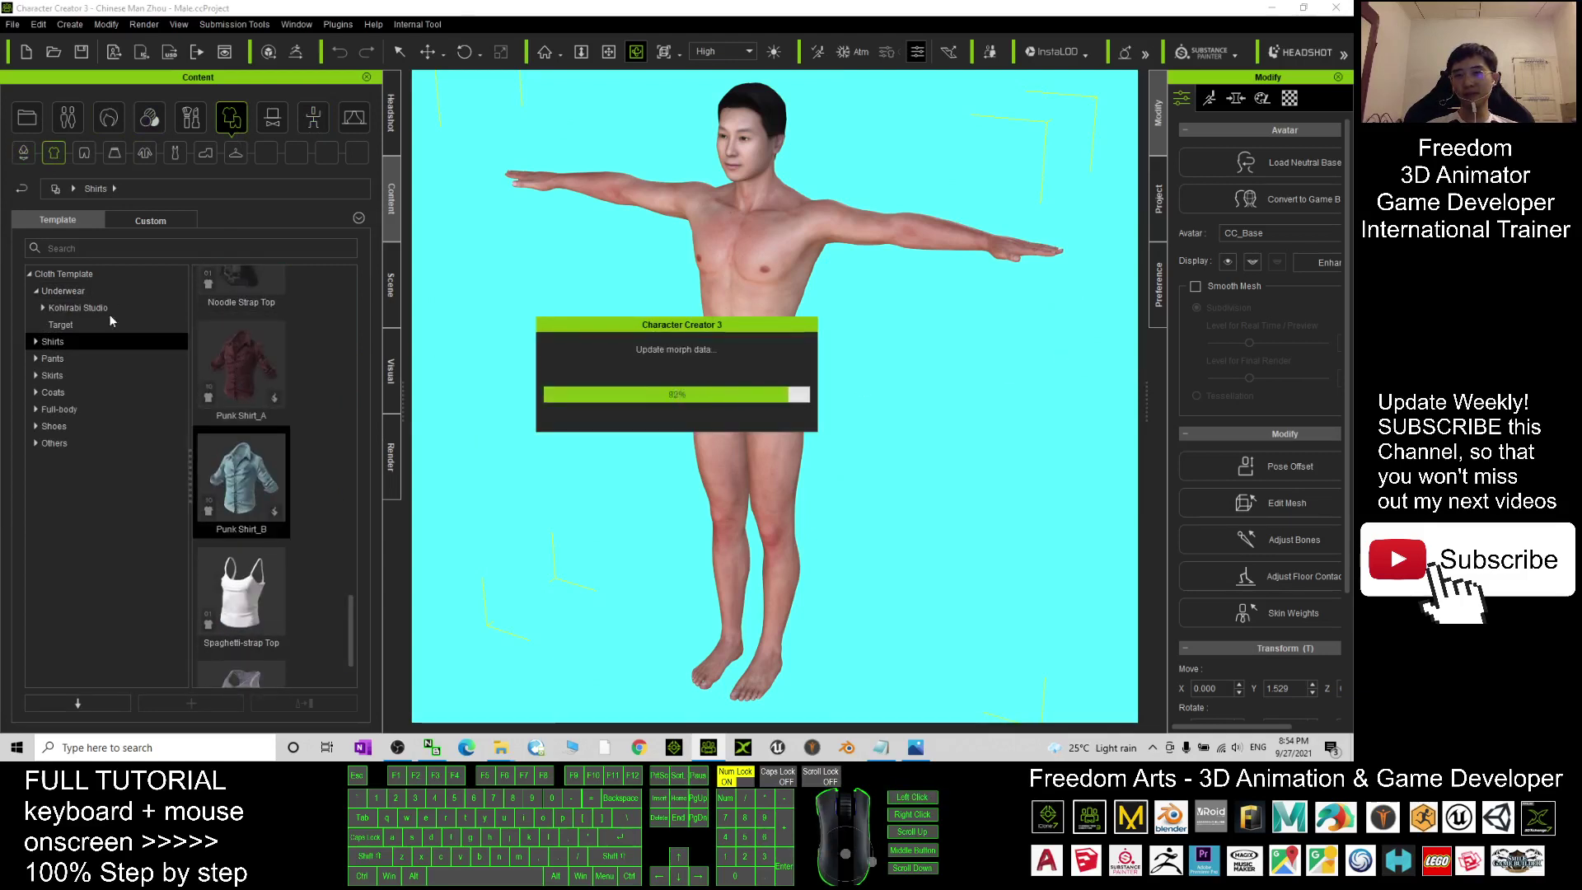
Add the Jeans_A trousers from the pants templates to the male avatar
left_click(36, 341)
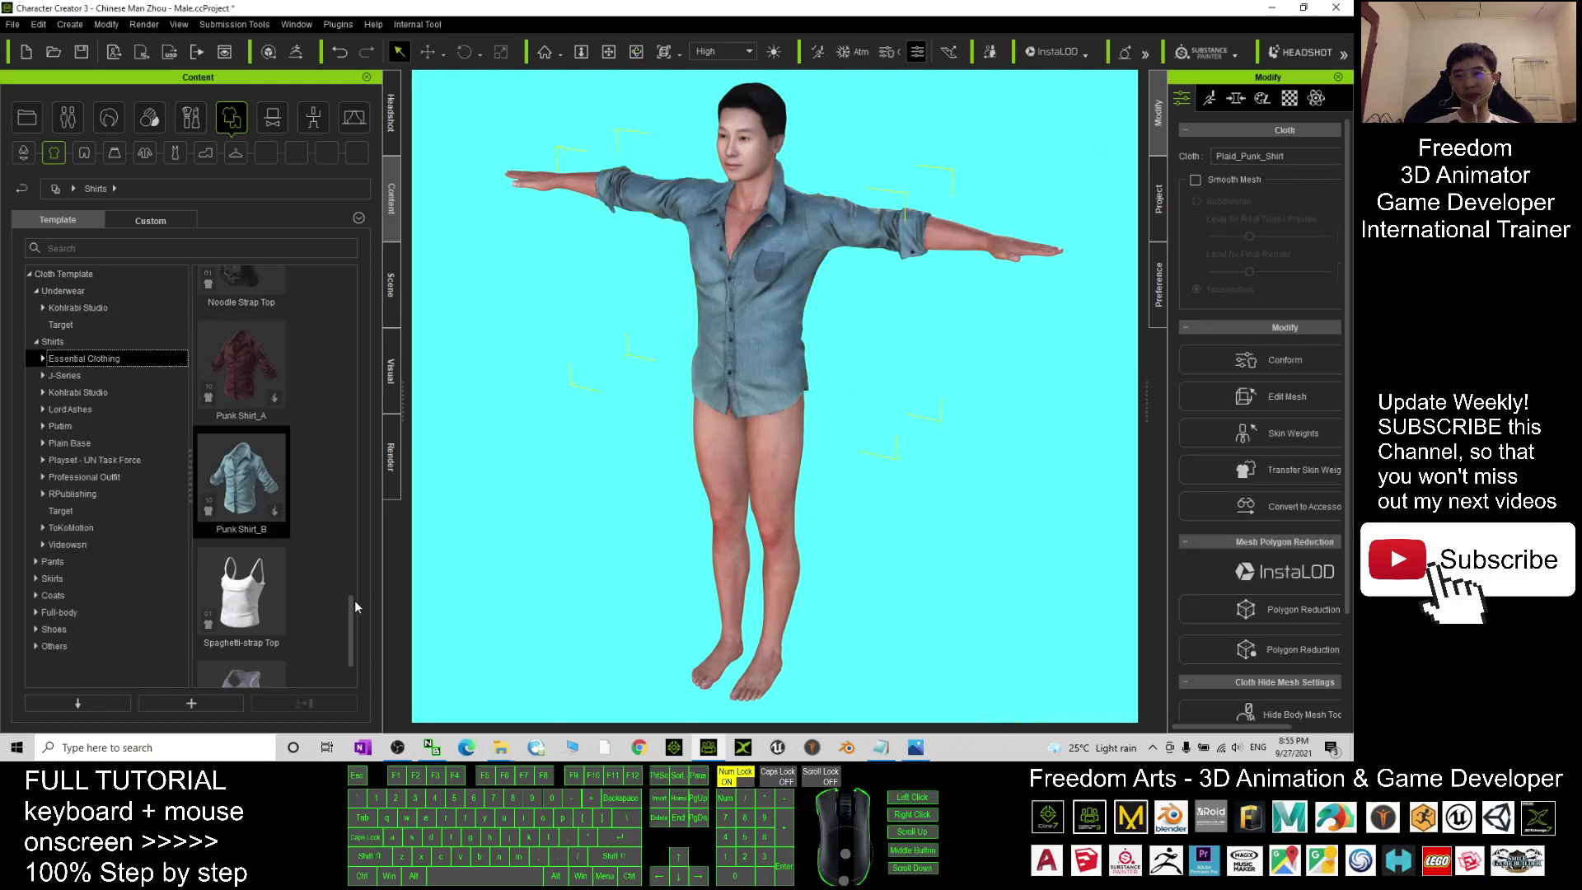
left_click_drag(348, 357, 348, 408)
scroll(342, 453, "down", 10)
left_click(85, 155)
left_click_drag(351, 321, 376, 495)
left_click_drag(273, 475, 754, 429)
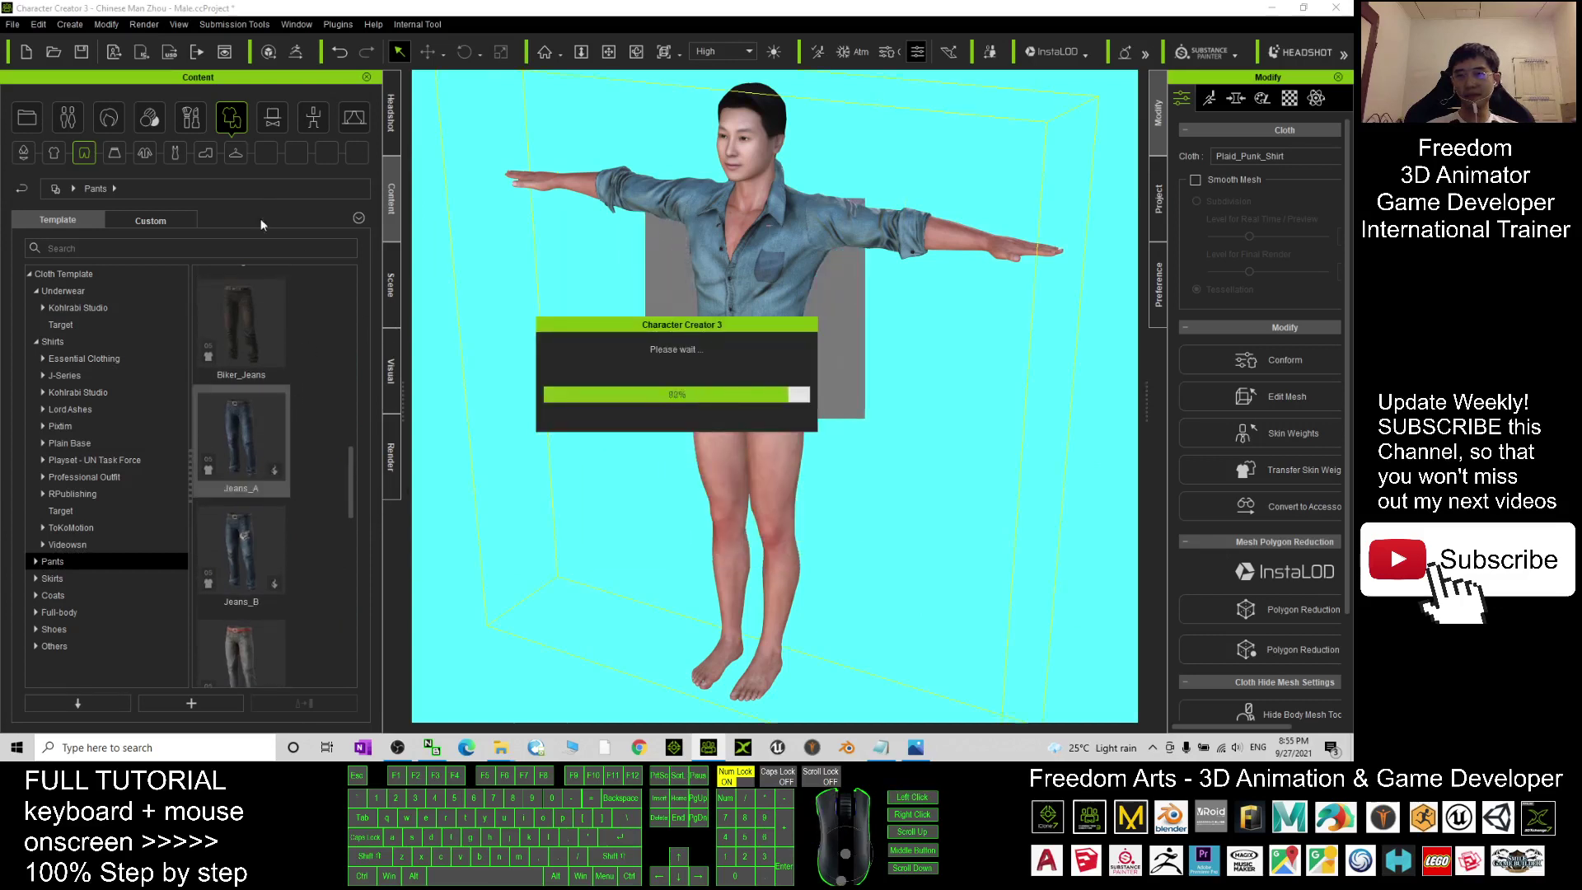
Put the Boots_E shoes from the shoe templates on the male avatar
left_click_drag(349, 491, 392, 506)
left_click(203, 155)
left_click_drag(279, 519, 779, 369)
Inspect the clothed male avatar's head and shirt up close from the front and both sides
scroll(778, 368, "up", 5)
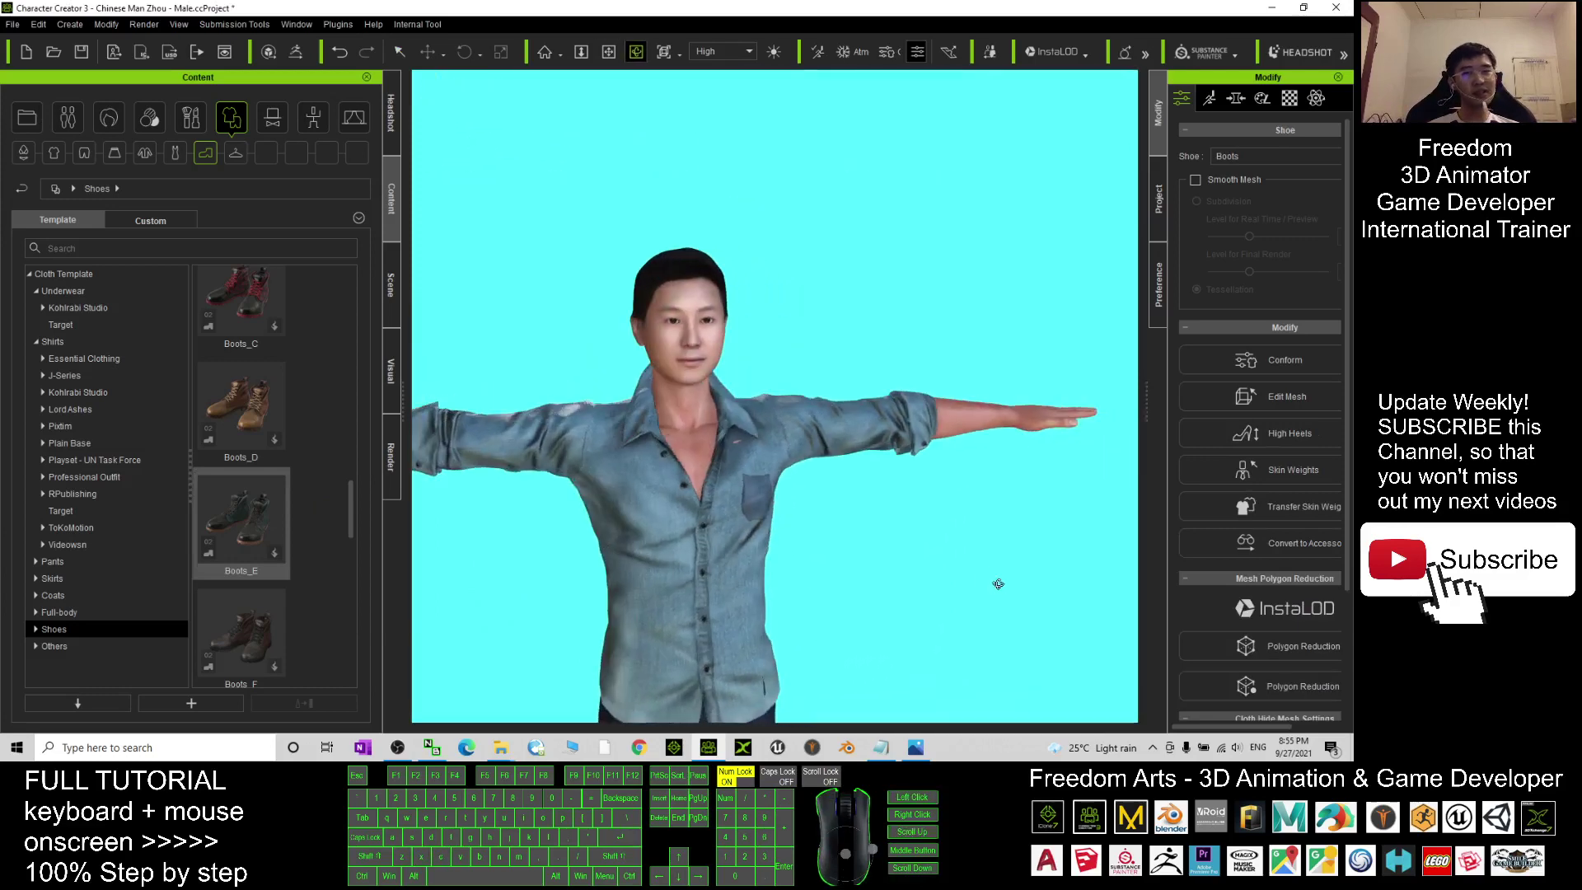
scroll(732, 338, "up", 5)
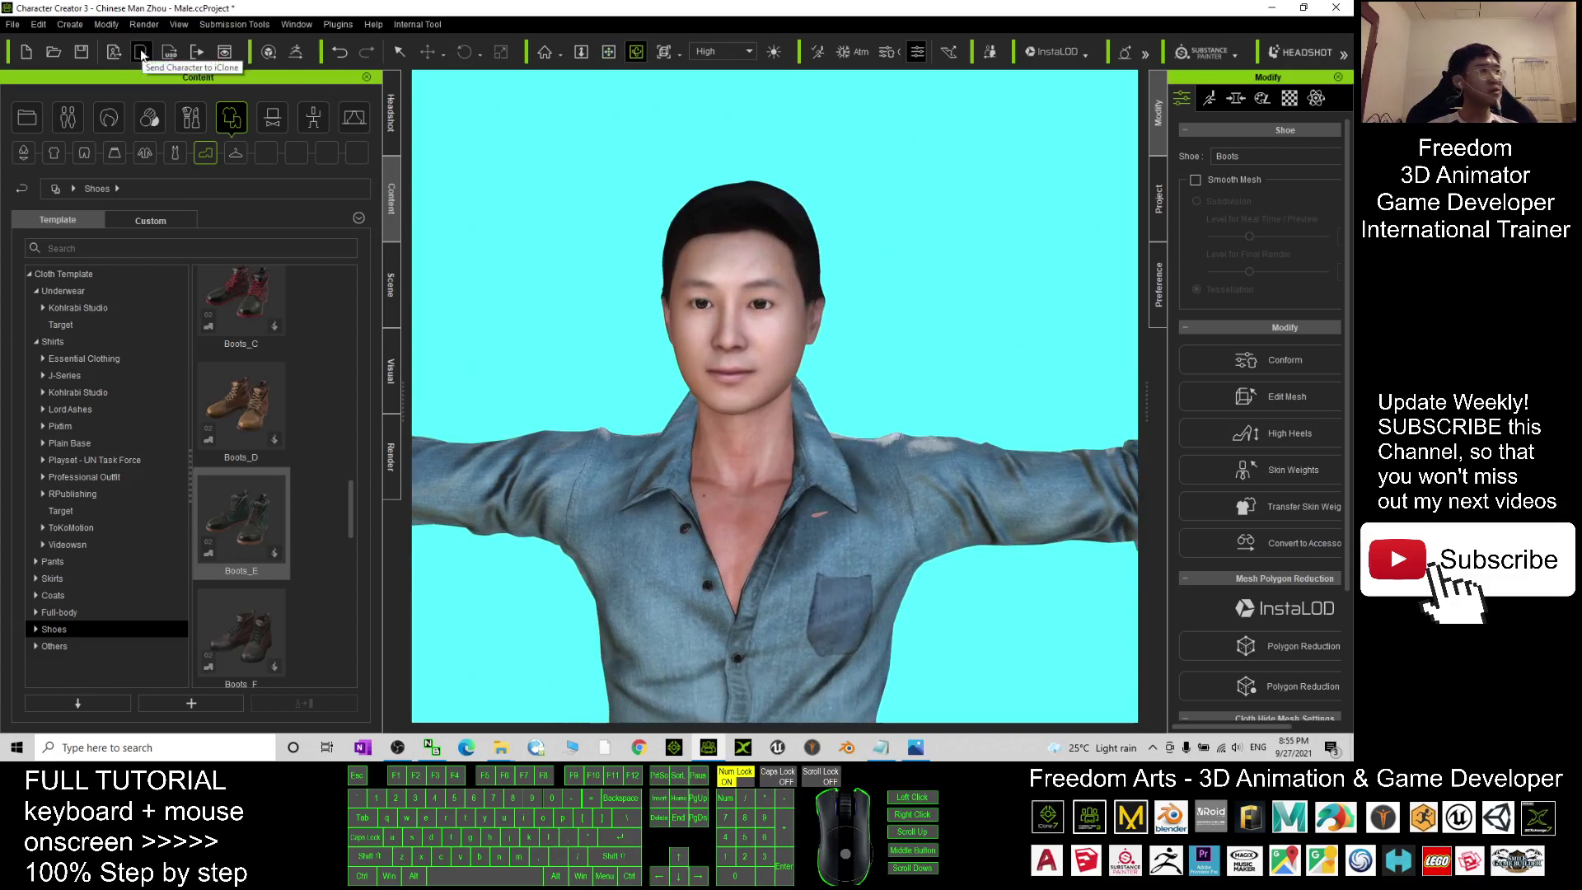
key("c")
left_click_drag(815, 545, 954, 544)
scroll(910, 492, "down", 3)
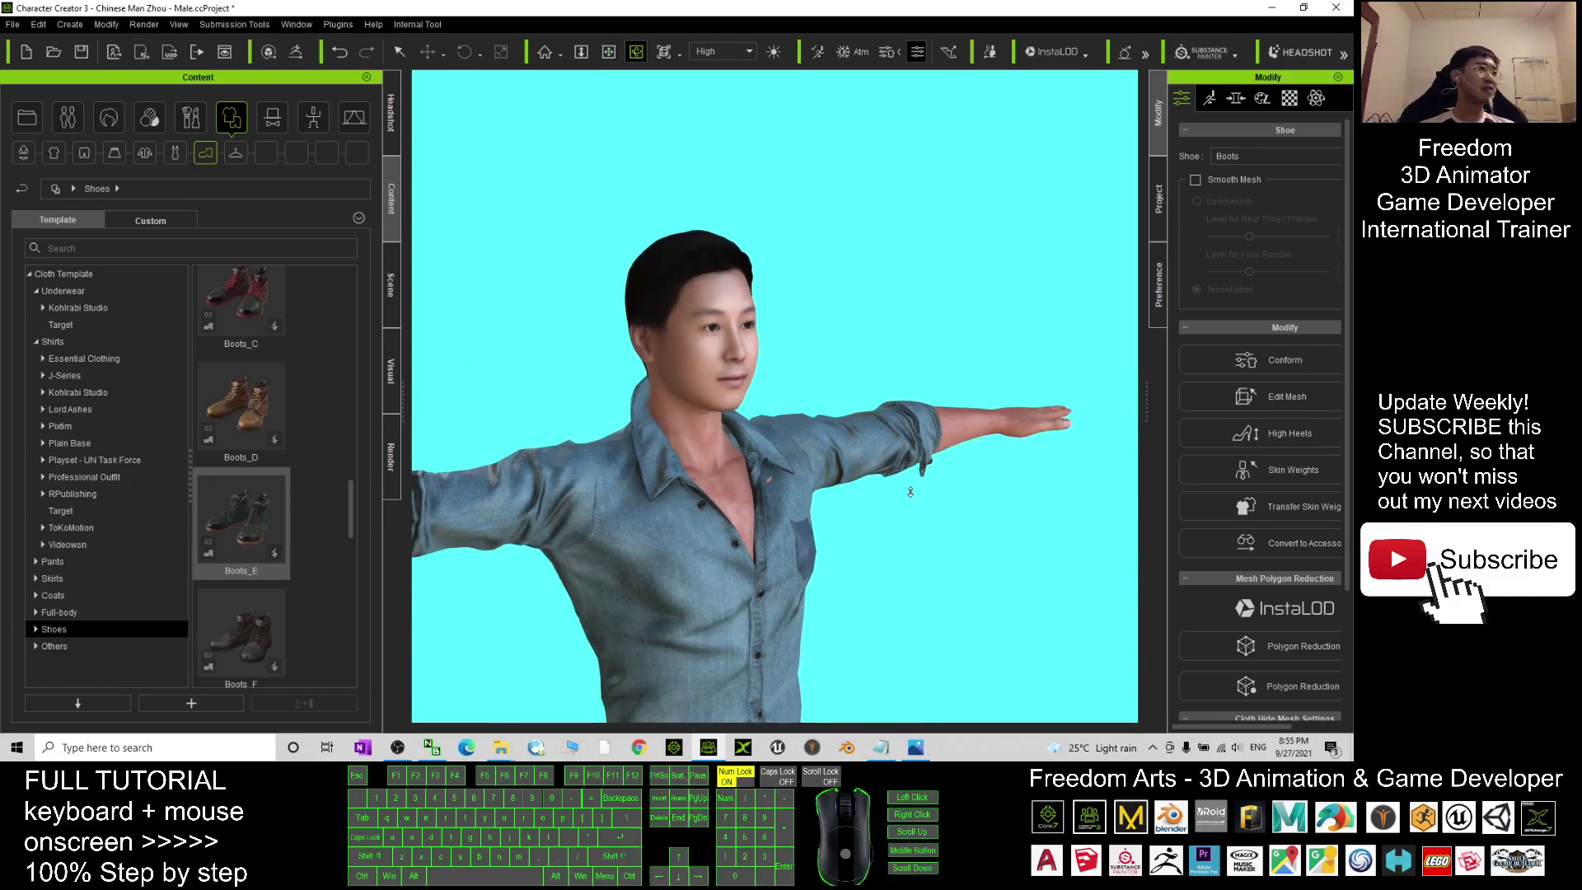
left_click_drag(851, 522, 567, 450)
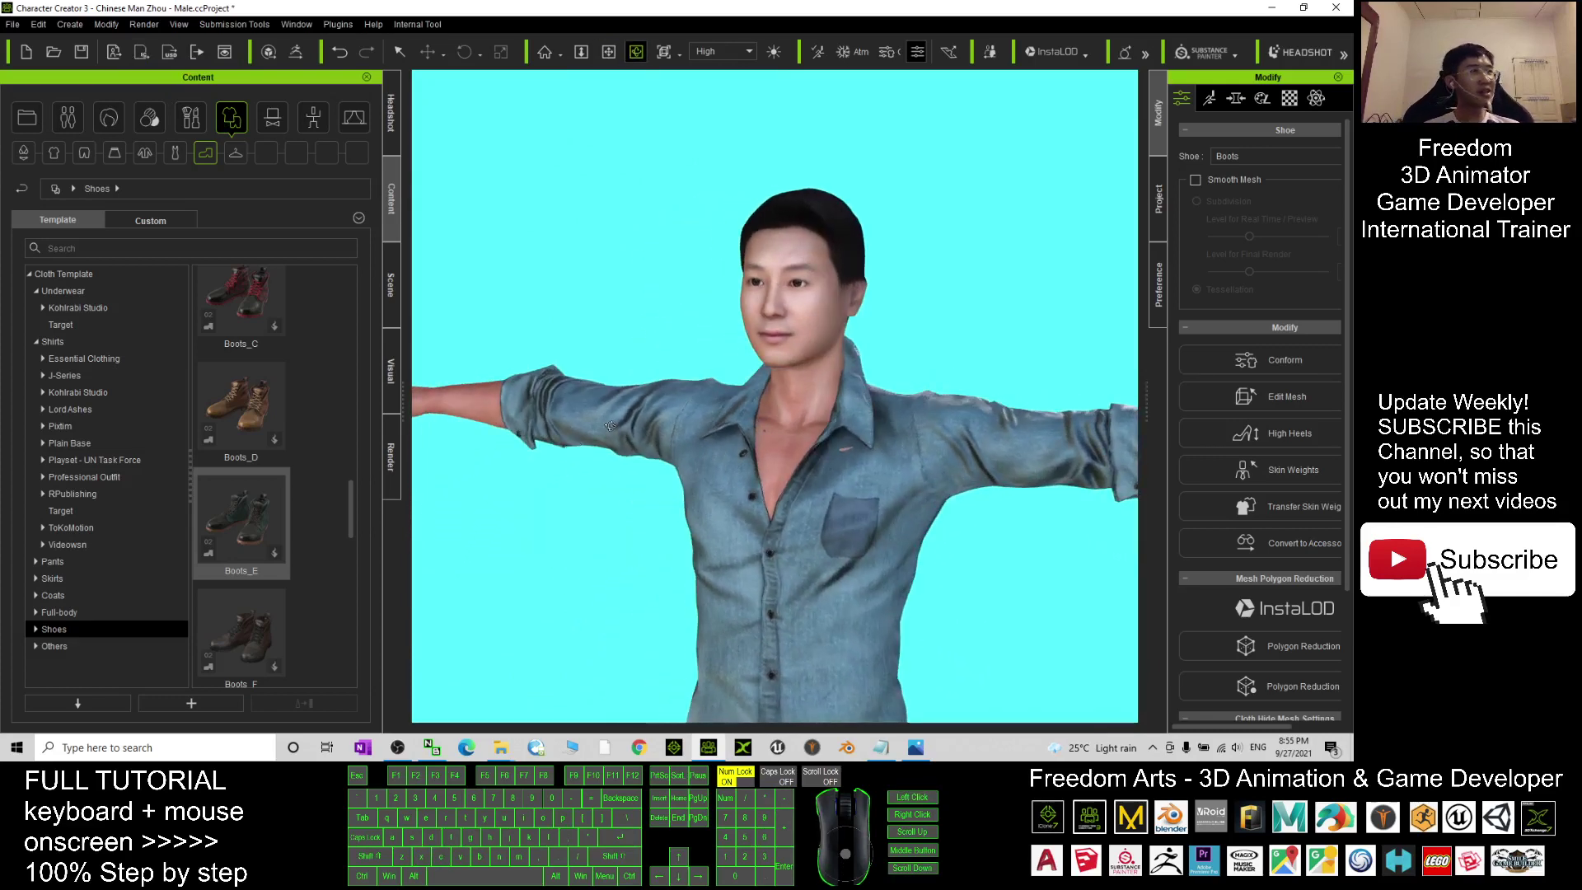
Switch to notes.txt in Notepad and highlight the heading about Character Creator 3 to Unreal Engine
left_click(881, 751)
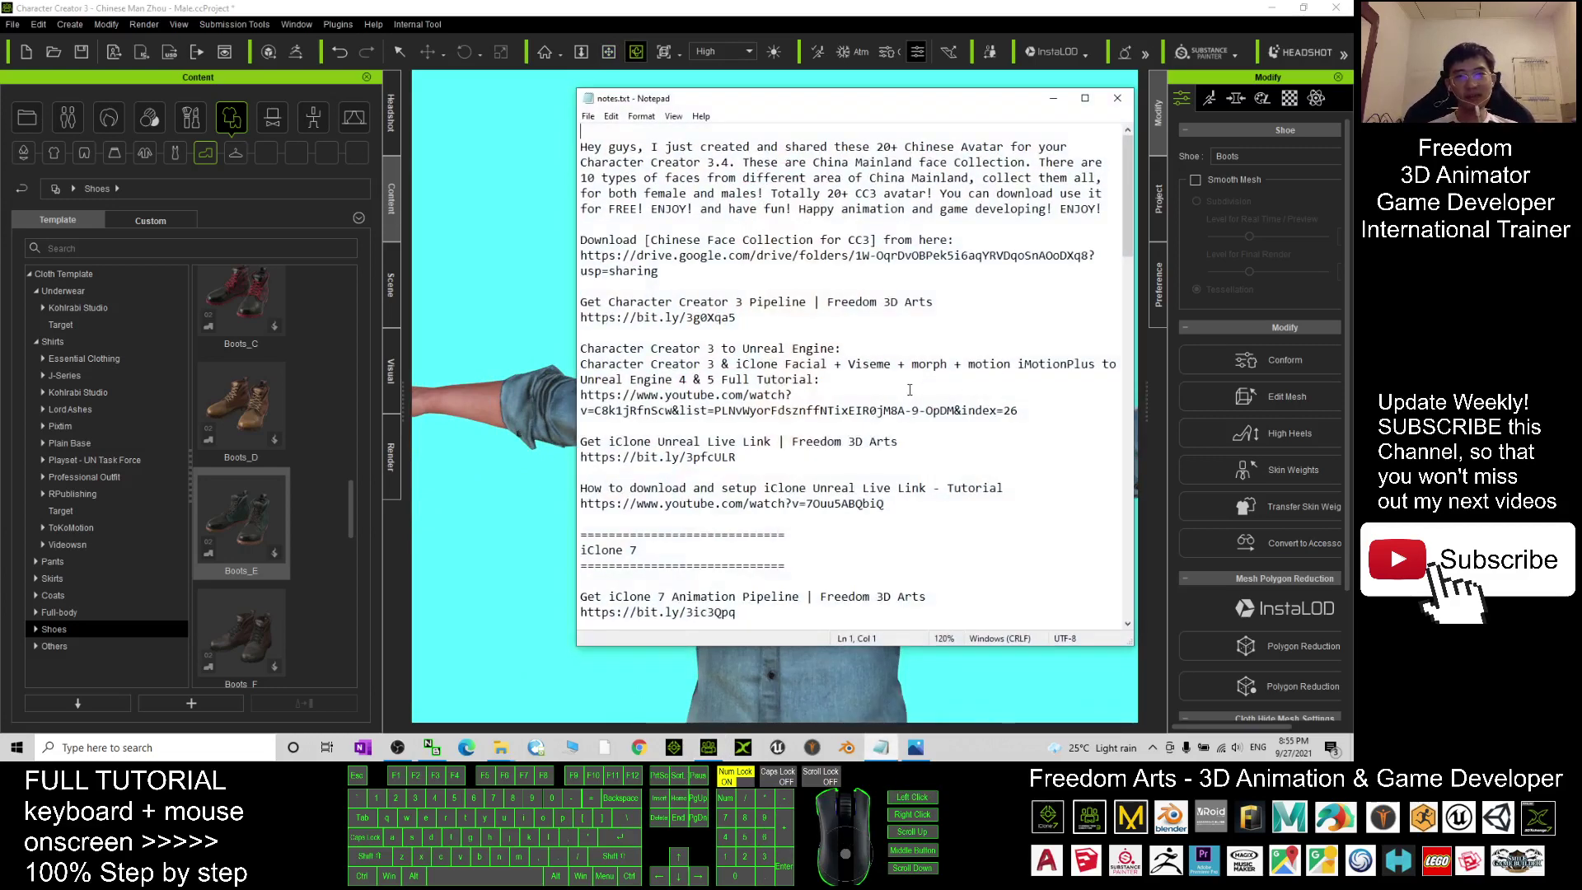
left_click_drag(785, 106, 1001, 82)
scroll(944, 406, "down", 1)
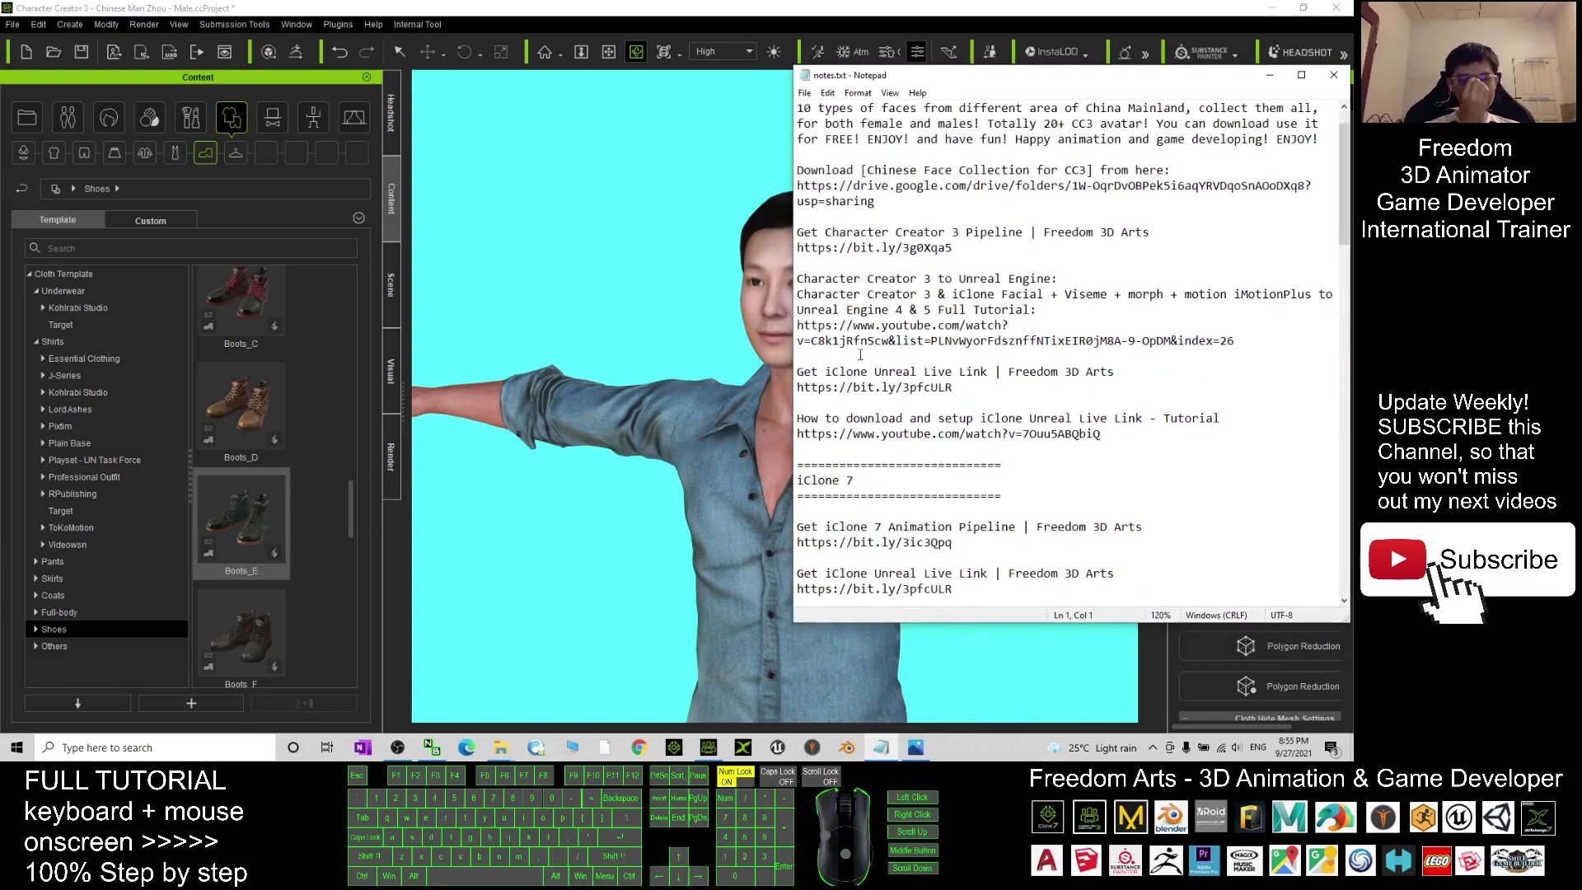
left_click_drag(806, 279, 928, 278)
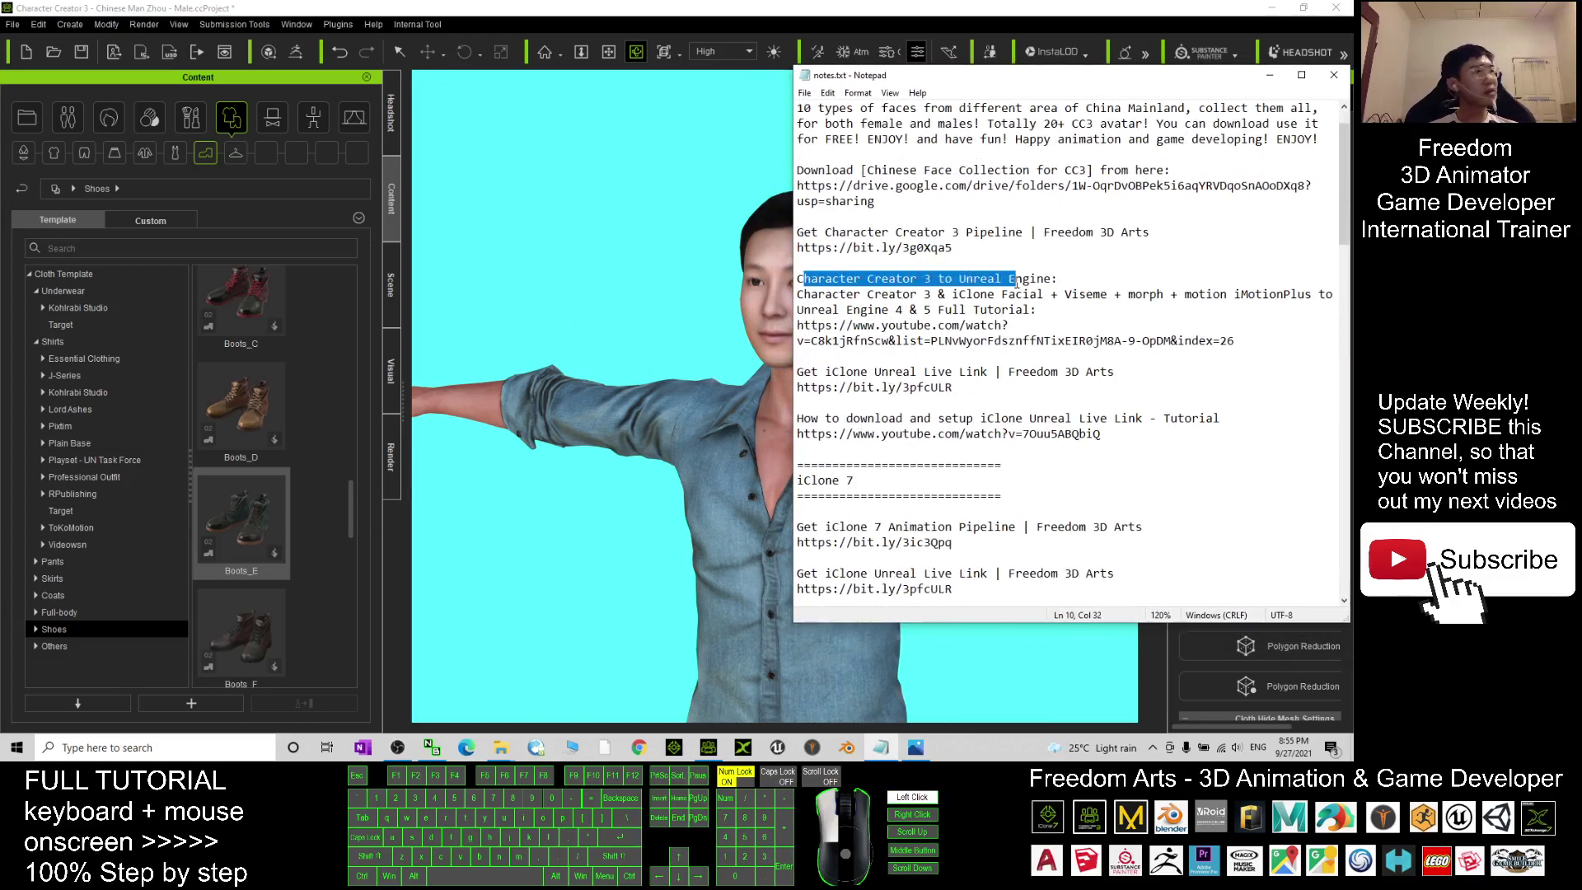
Highlight the words about Facial and Viseme in the Unreal Engine tutorial title and review the resource links in notes.txt
left_click_drag(1016, 283, 1094, 294)
left_click_drag(1121, 79, 1145, 78)
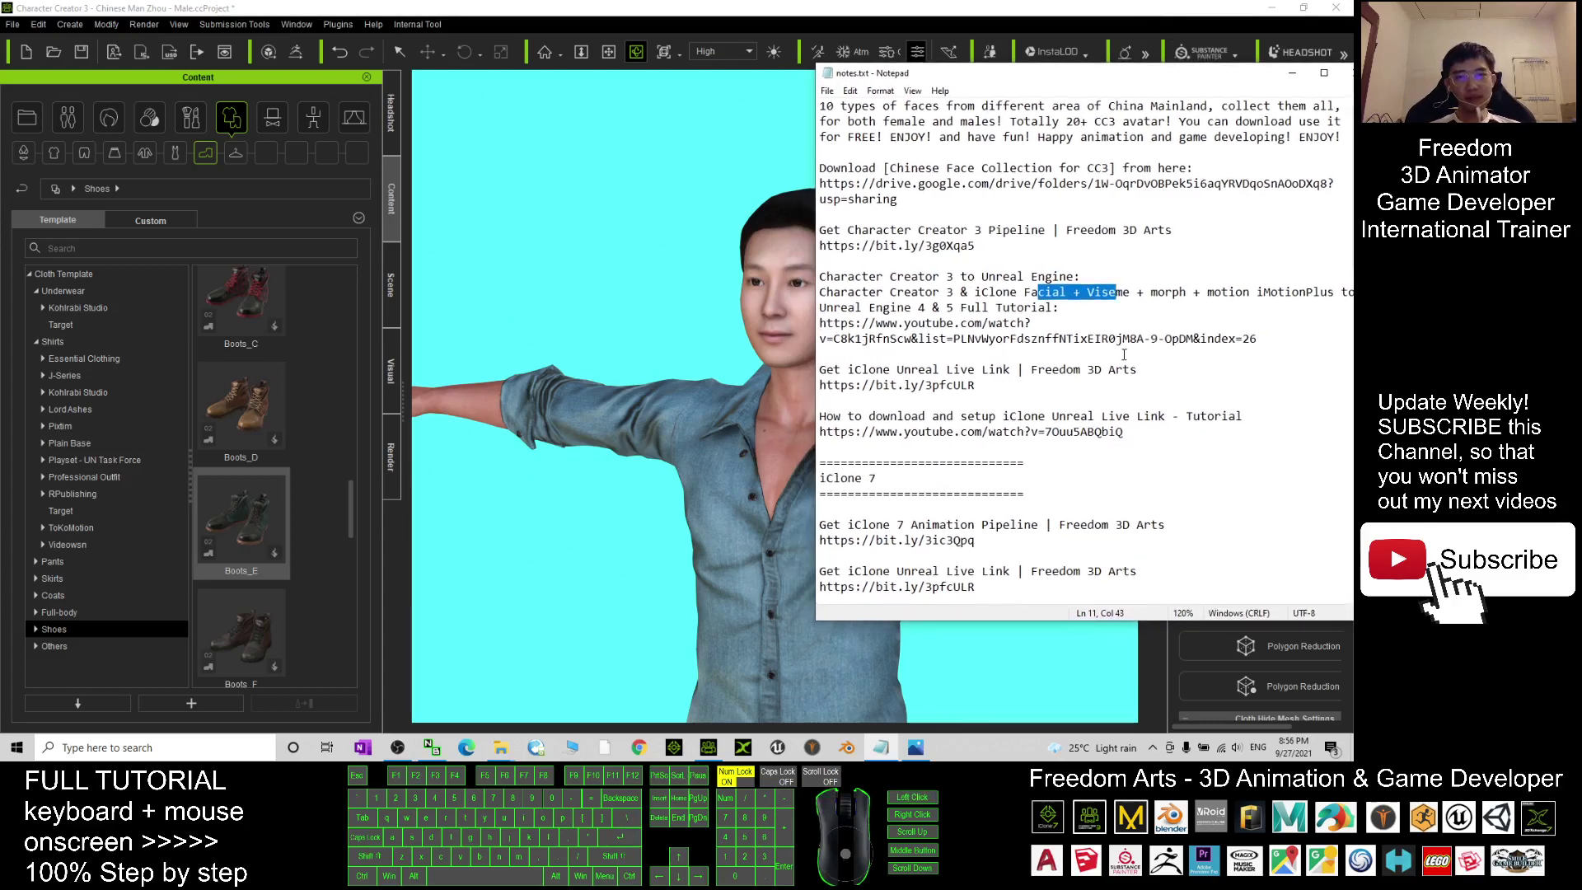
scroll(1146, 454, "down", 3)
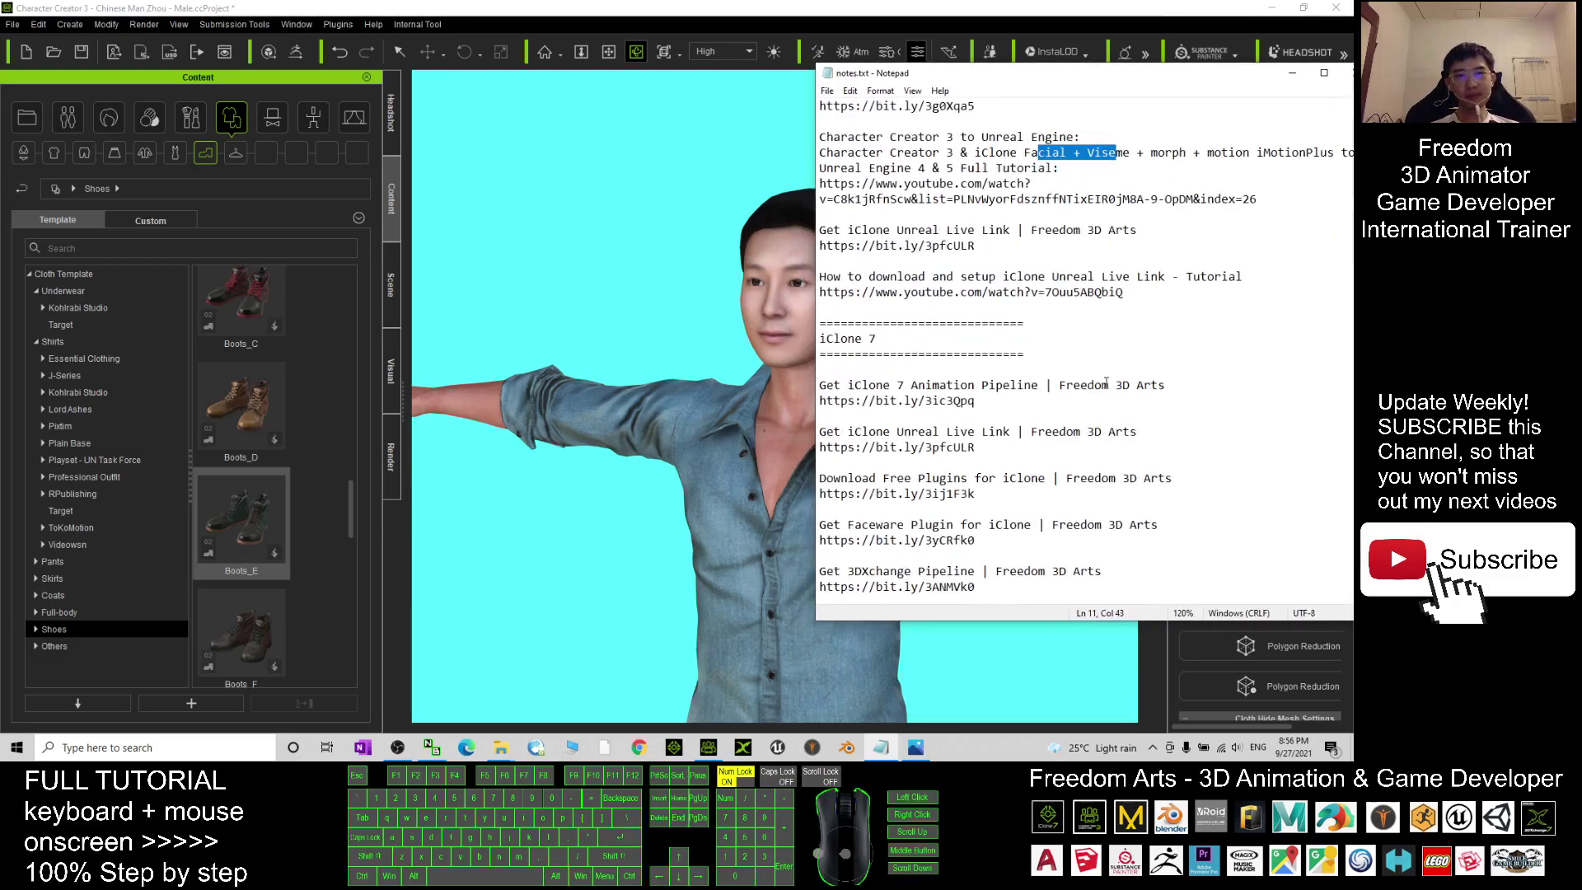
scroll(1106, 381, "down", 6)
scroll(1132, 382, "up", 10)
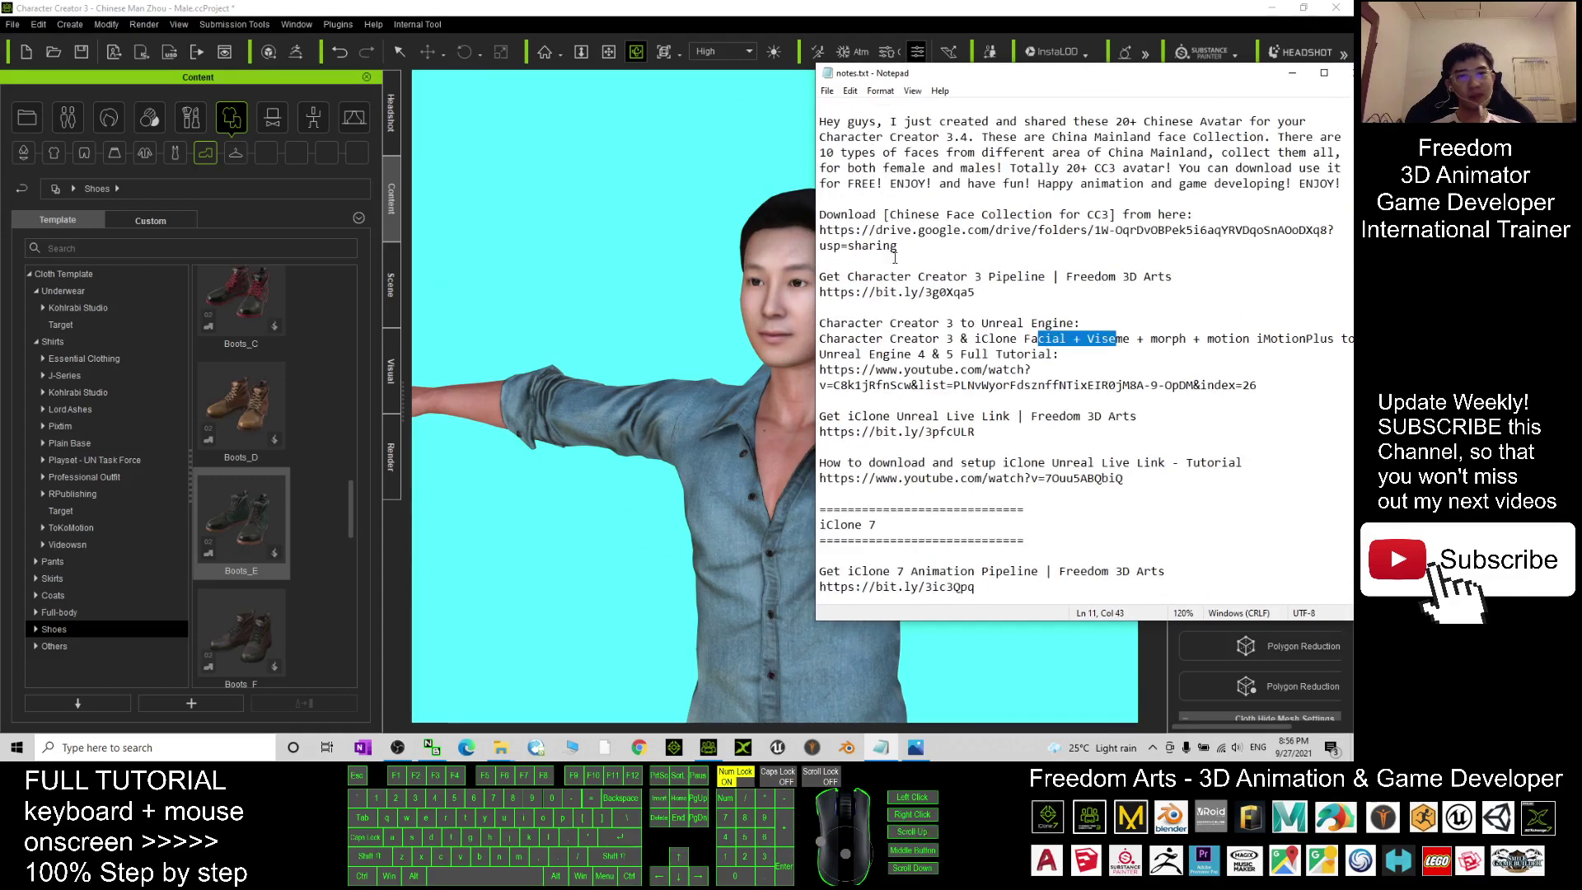
left_click_drag(976, 81, 1007, 113)
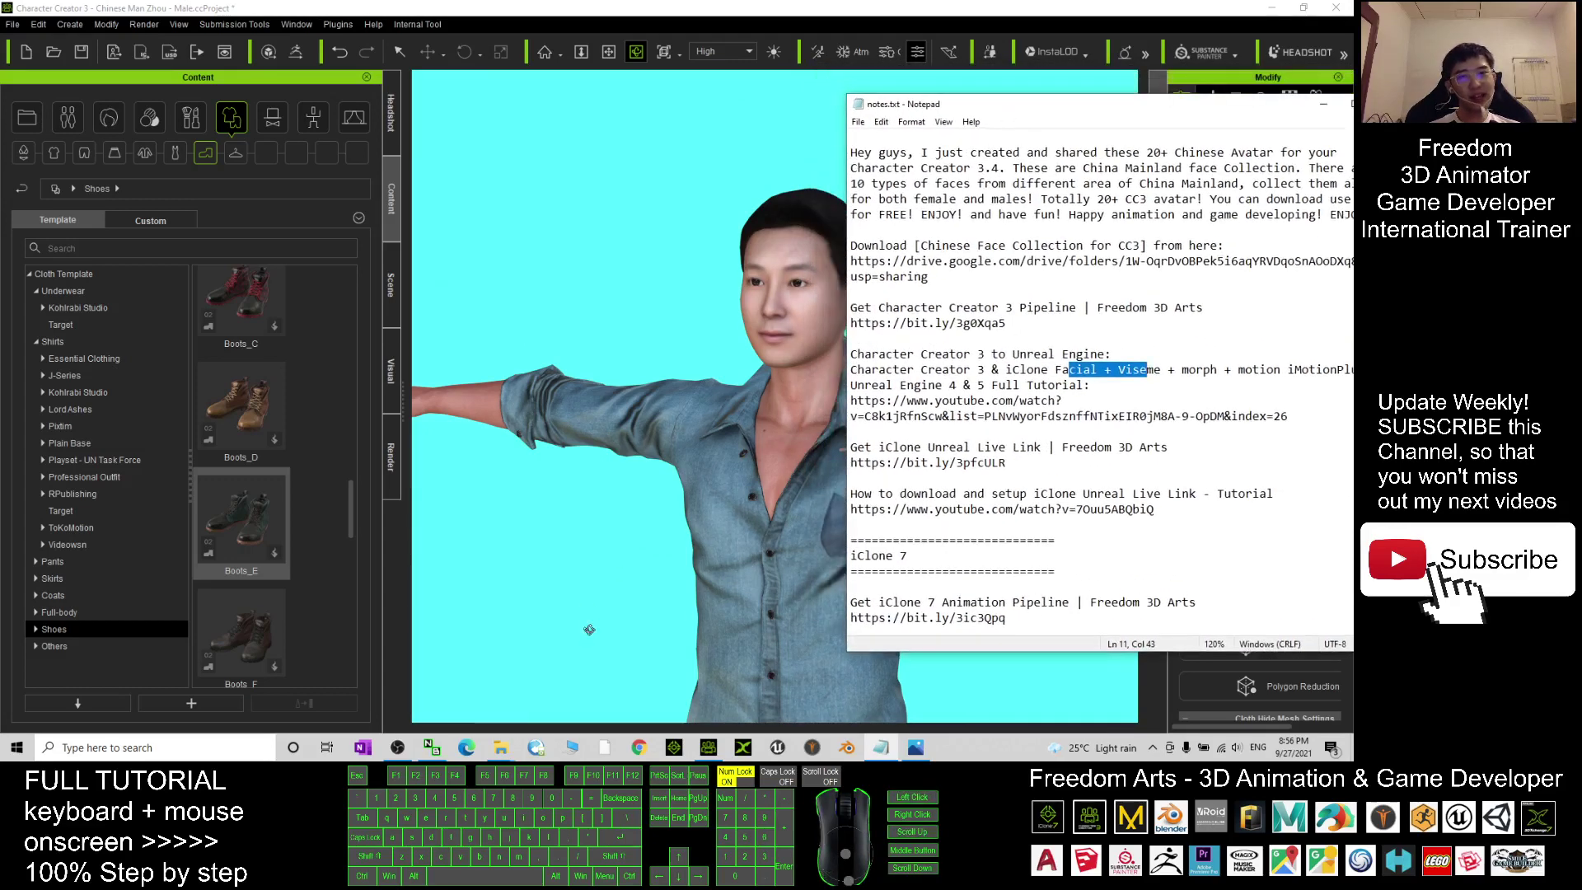
Check the Chinese Face Collection folder in File Explorer, and highlight the collection's Google Drive download link in notes.txt
mouse_move(512, 751)
left_click(507, 692)
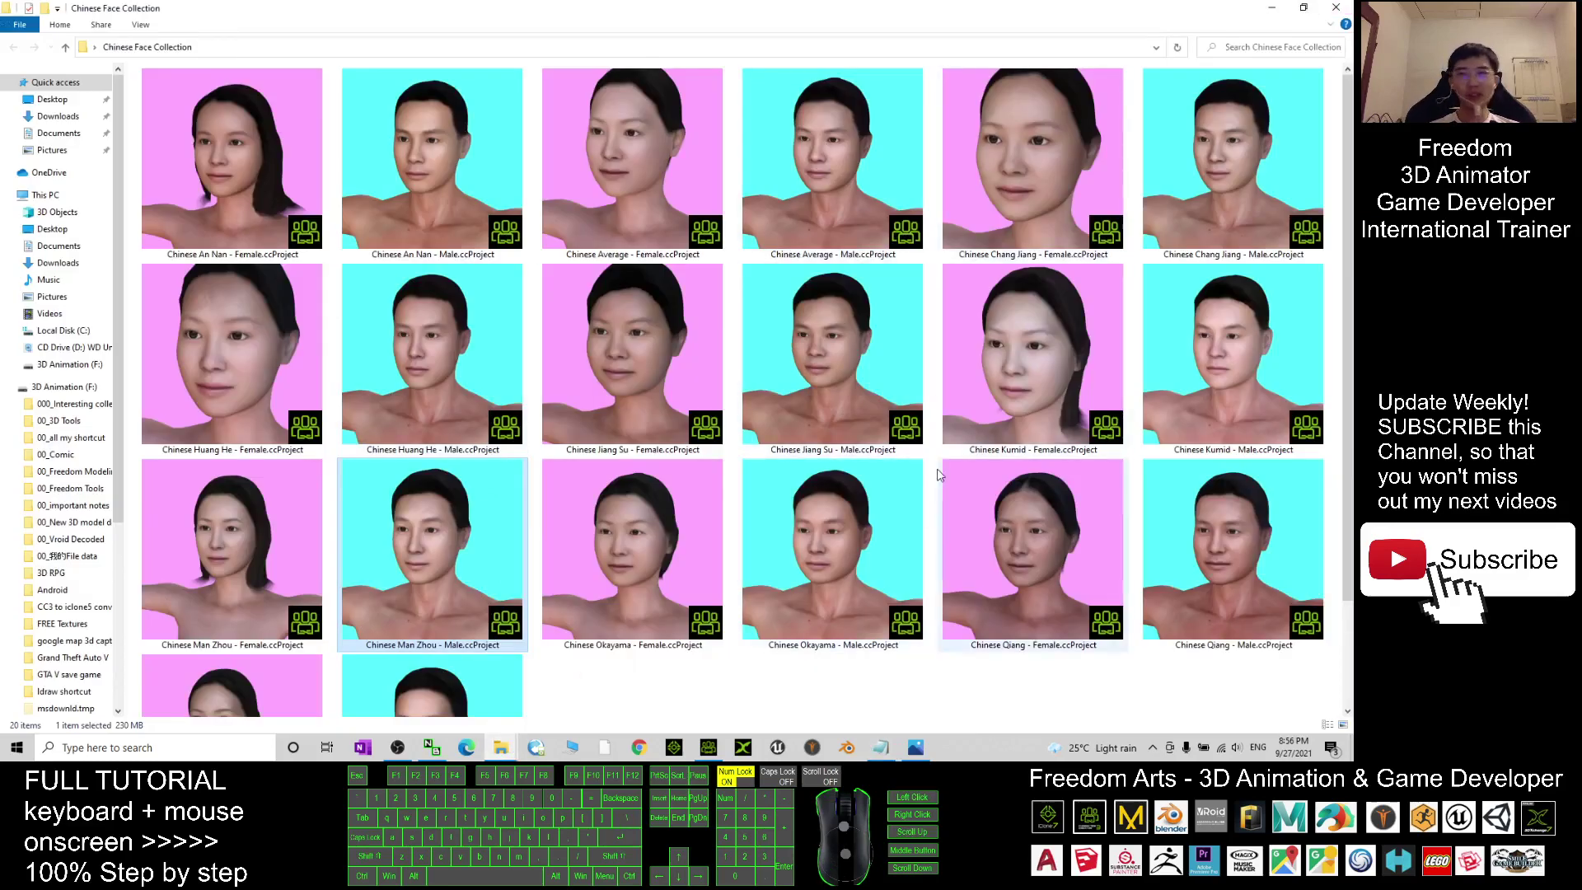
left_click(1274, 9)
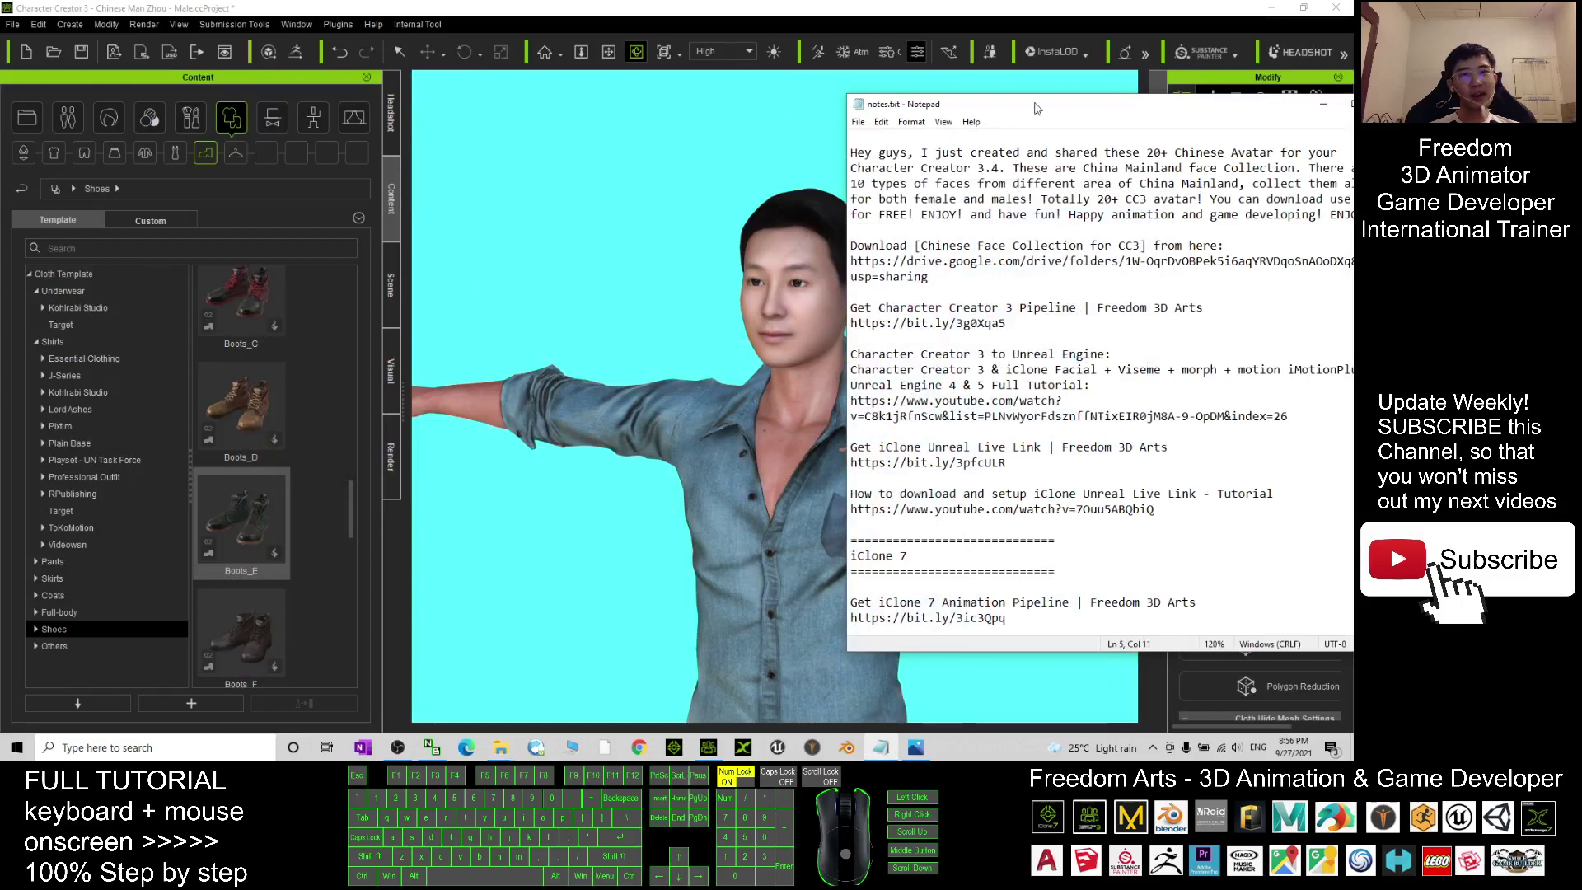
left_click_drag(1036, 109, 898, 135)
left_click_drag(714, 286, 795, 304)
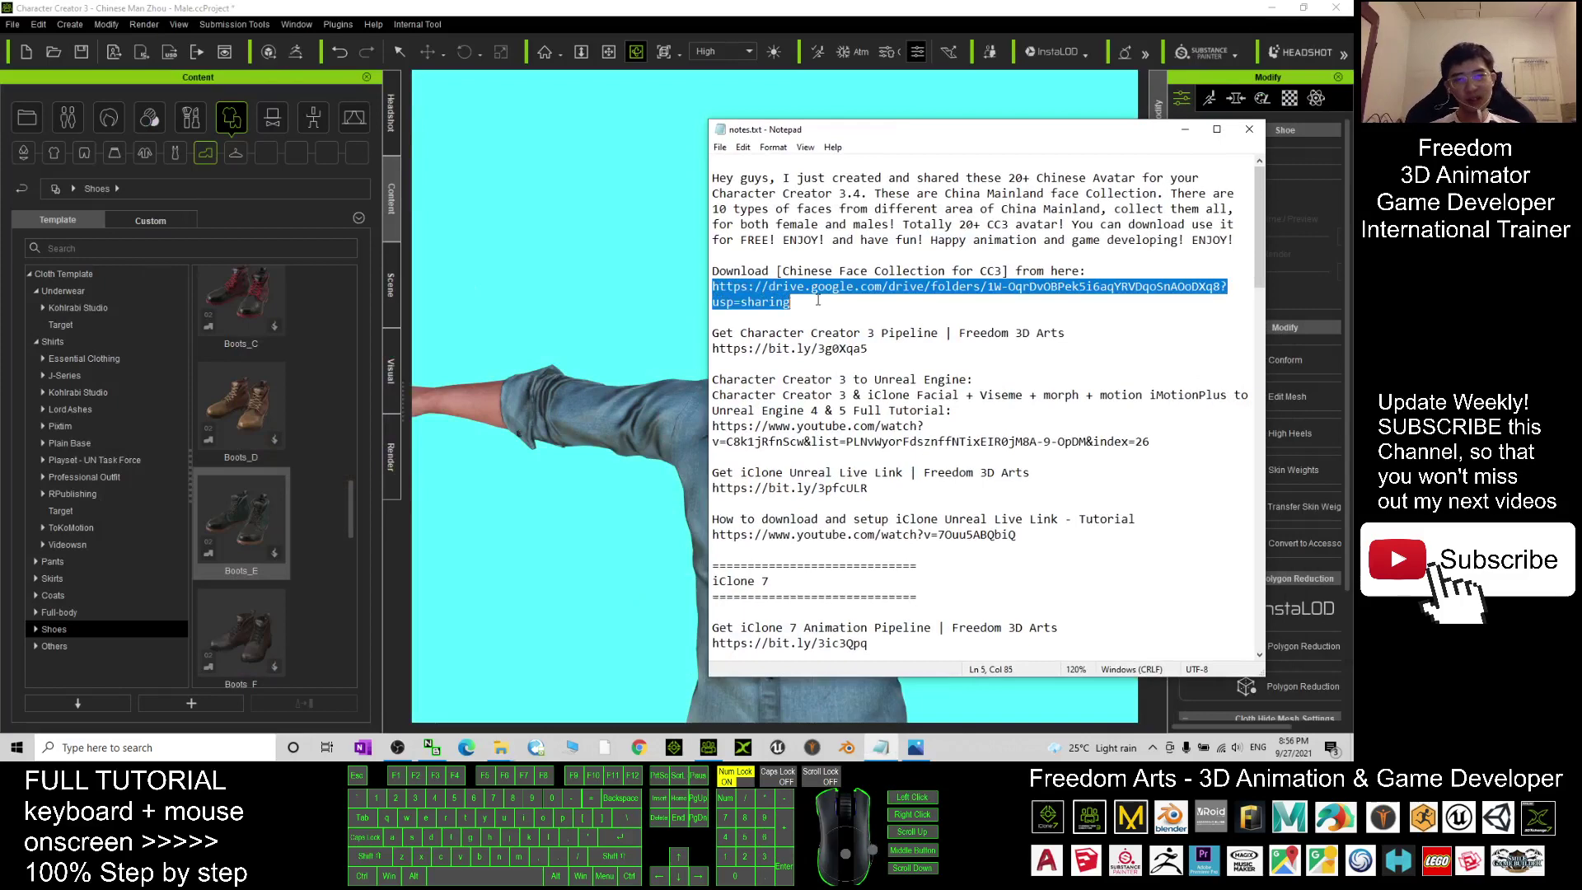
Switch to Character Creator 3 to view the clothed male avatar again, and minimize the program
left_click(635, 6)
scroll(706, 360, "up", 3)
key("x")
key("c")
left_click_drag(706, 360, 635, 270)
left_click(1271, 7)
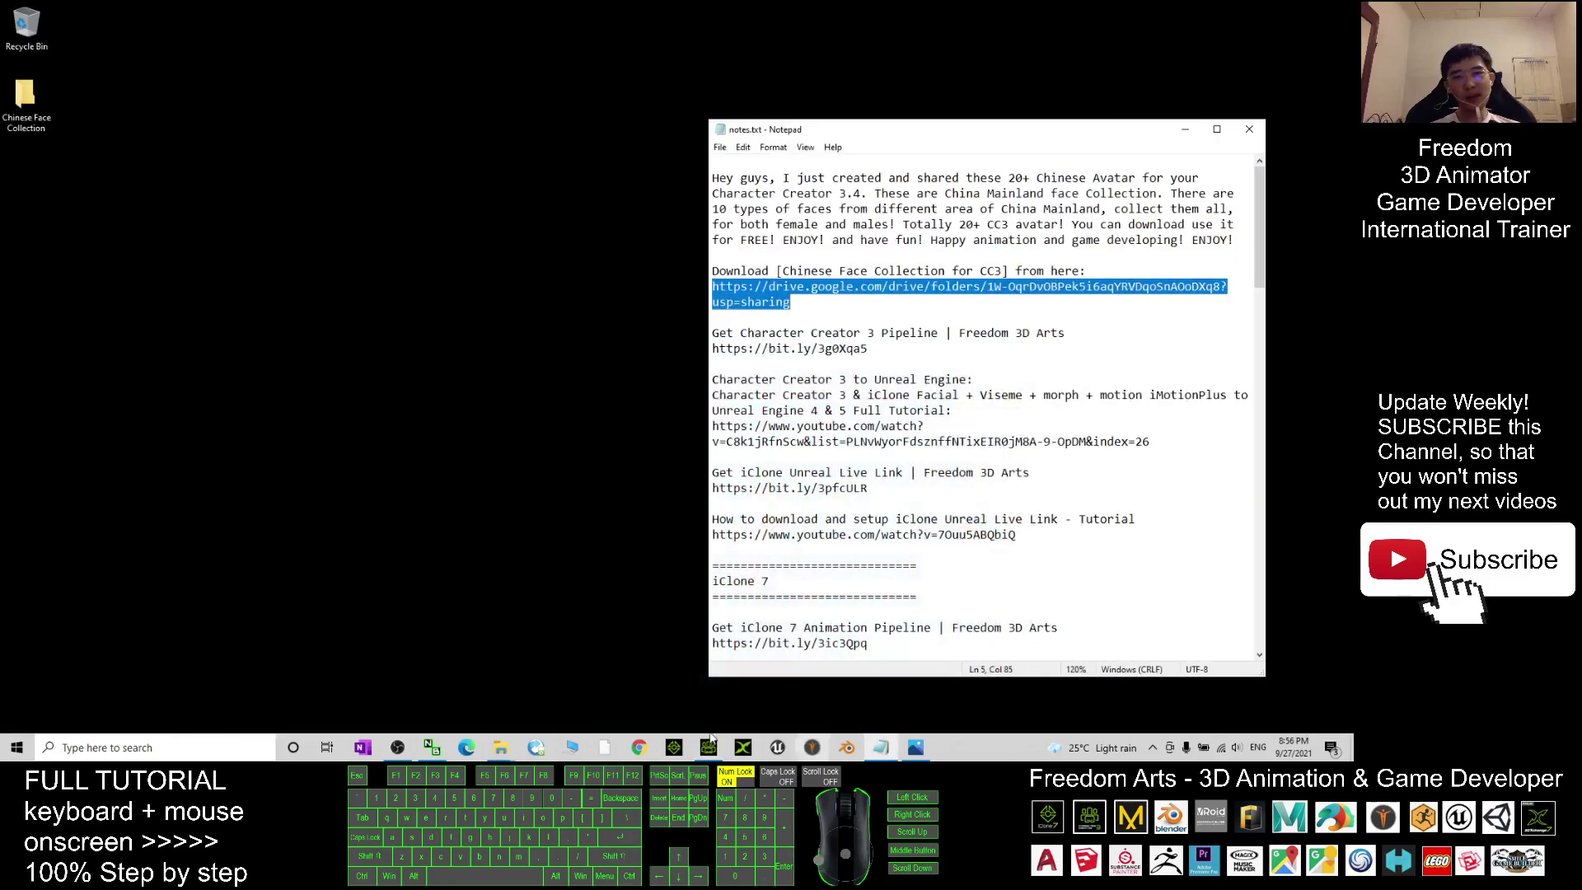
Switch to the Chinese Face Collection folder in File Explorer and examine the thumbnails of the female and male avatar projects
left_click(527, 695)
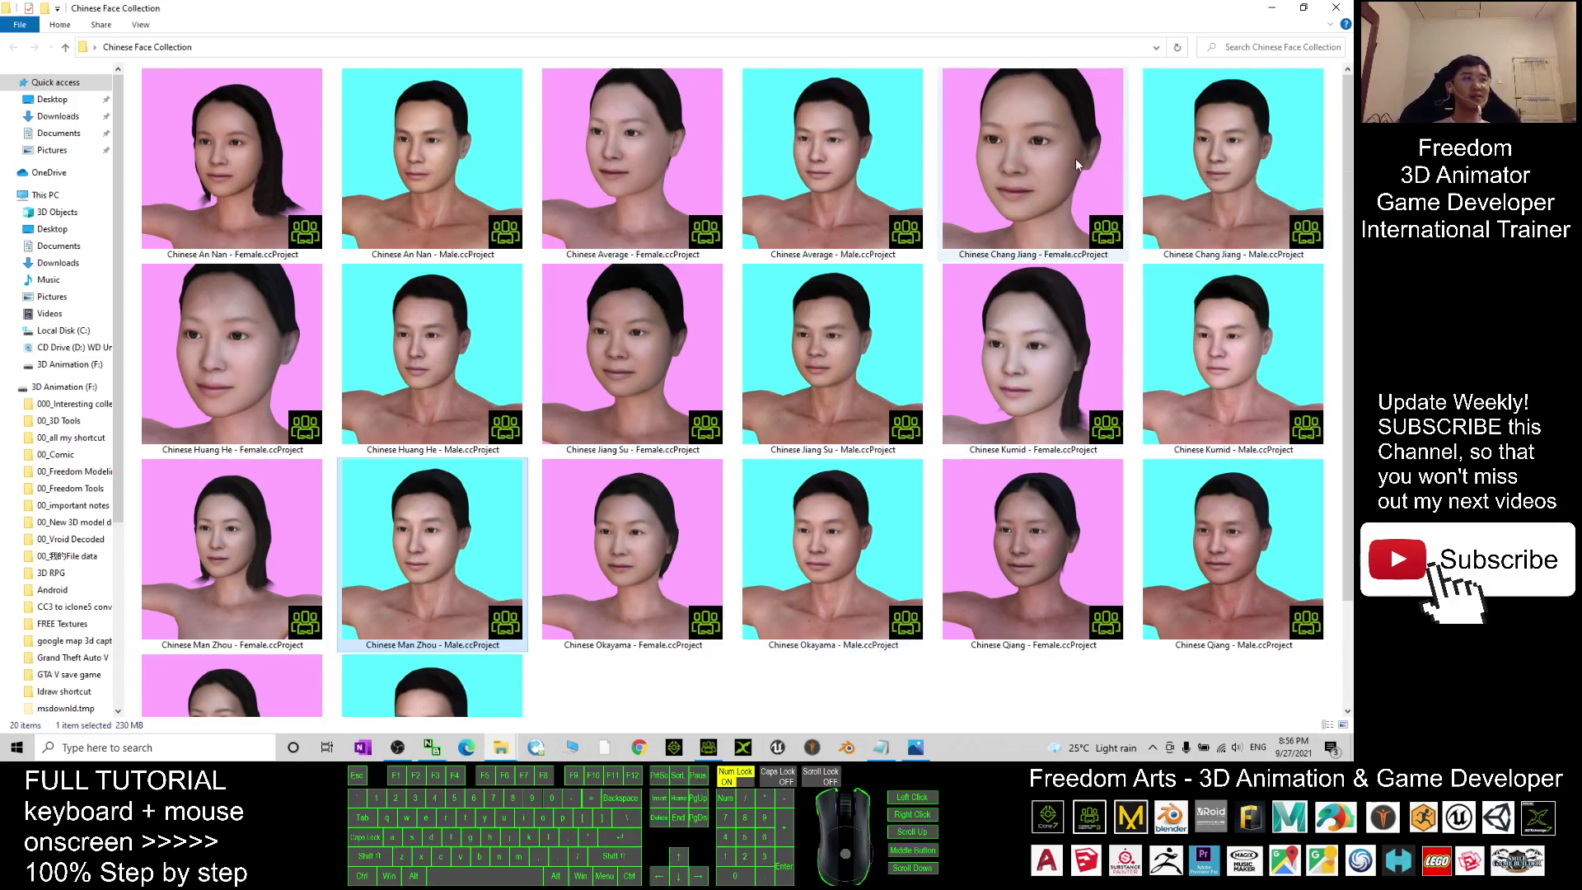
mouse_move(1076, 159)
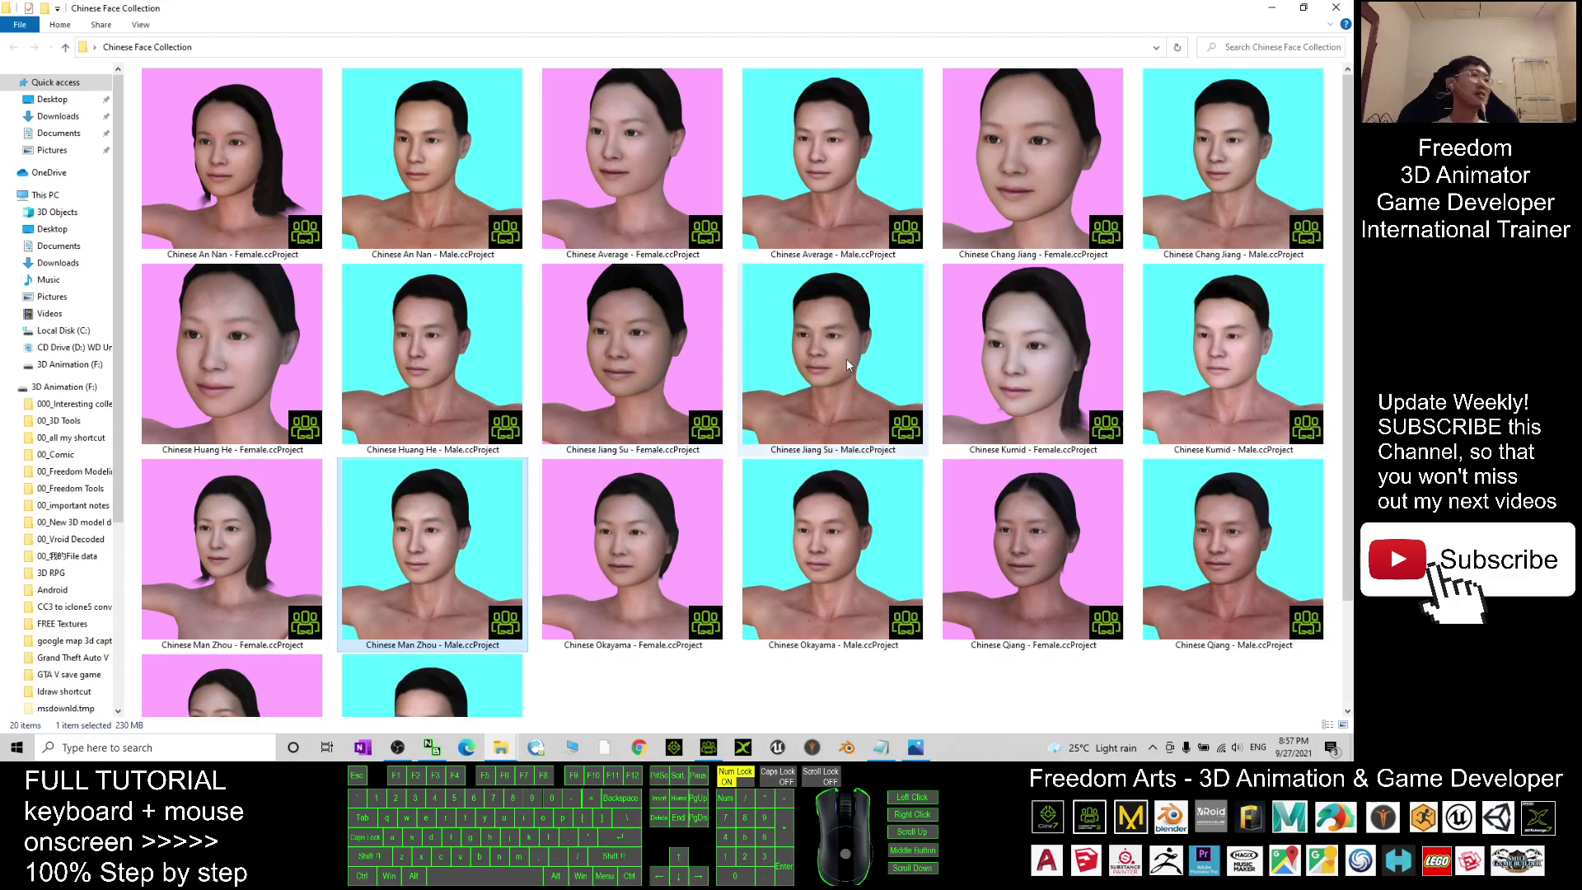
scroll(1144, 463, "down", 3)
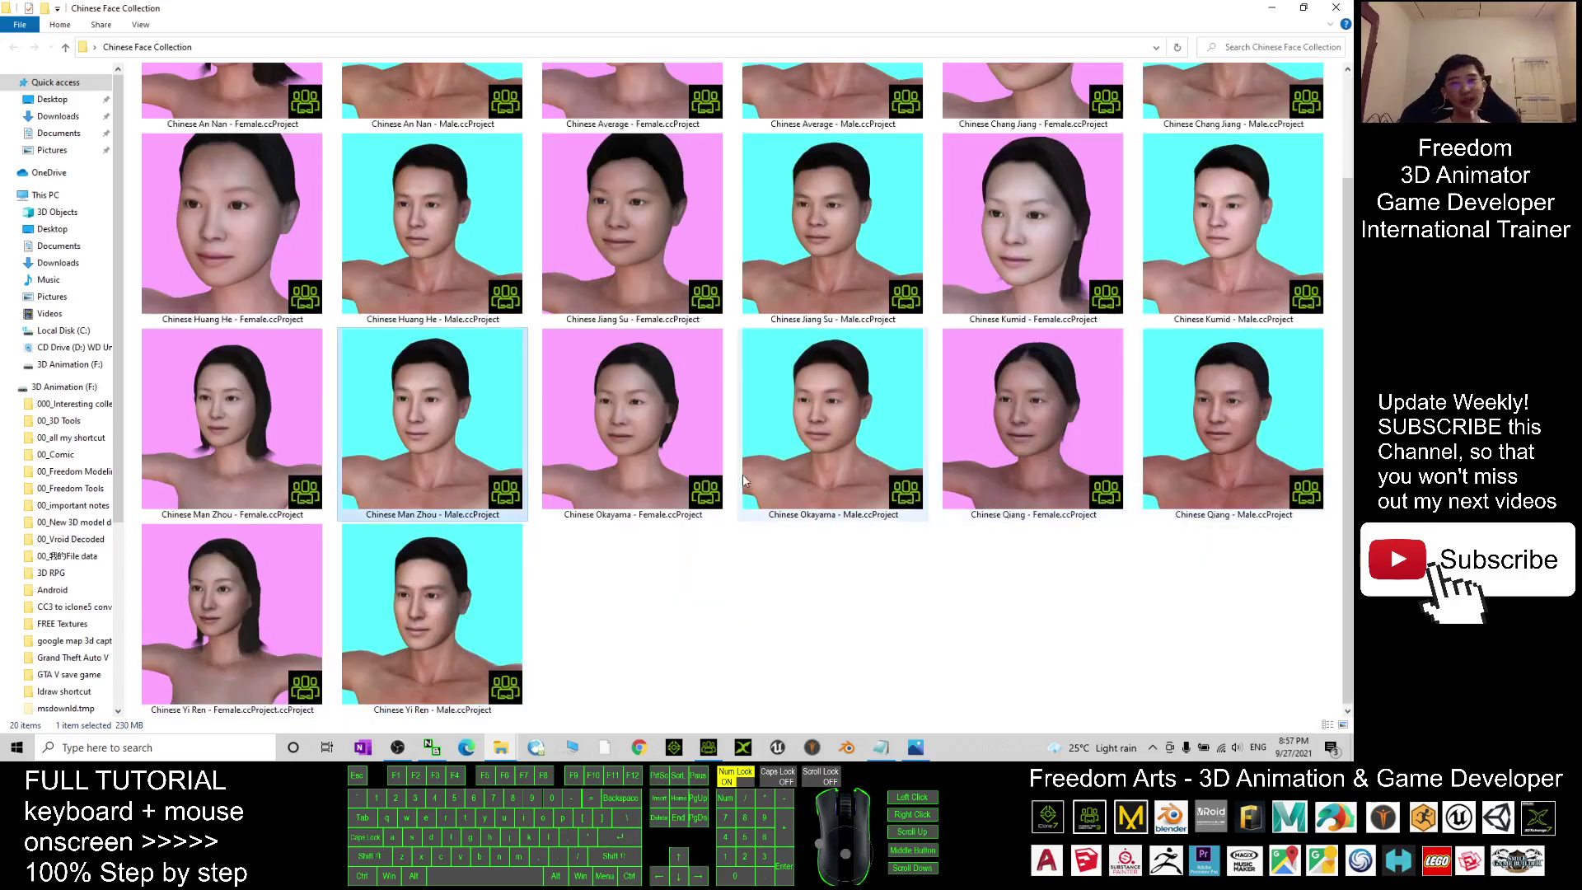
scroll(759, 486, "up", 3)
scroll(759, 486, "down", 3)
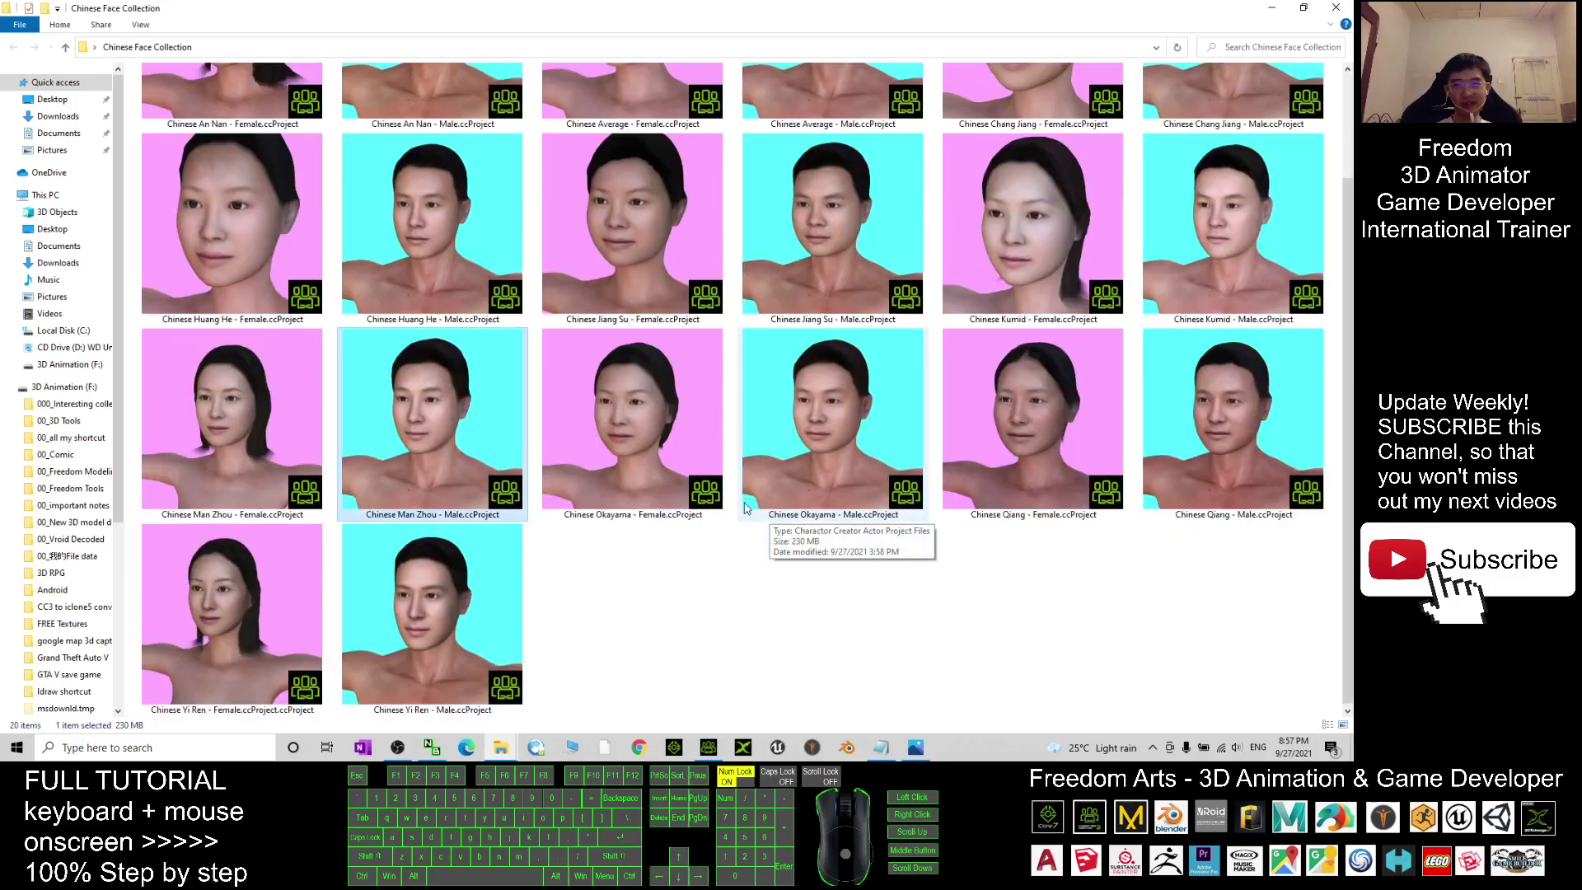
scroll(1030, 548, "up", 3)
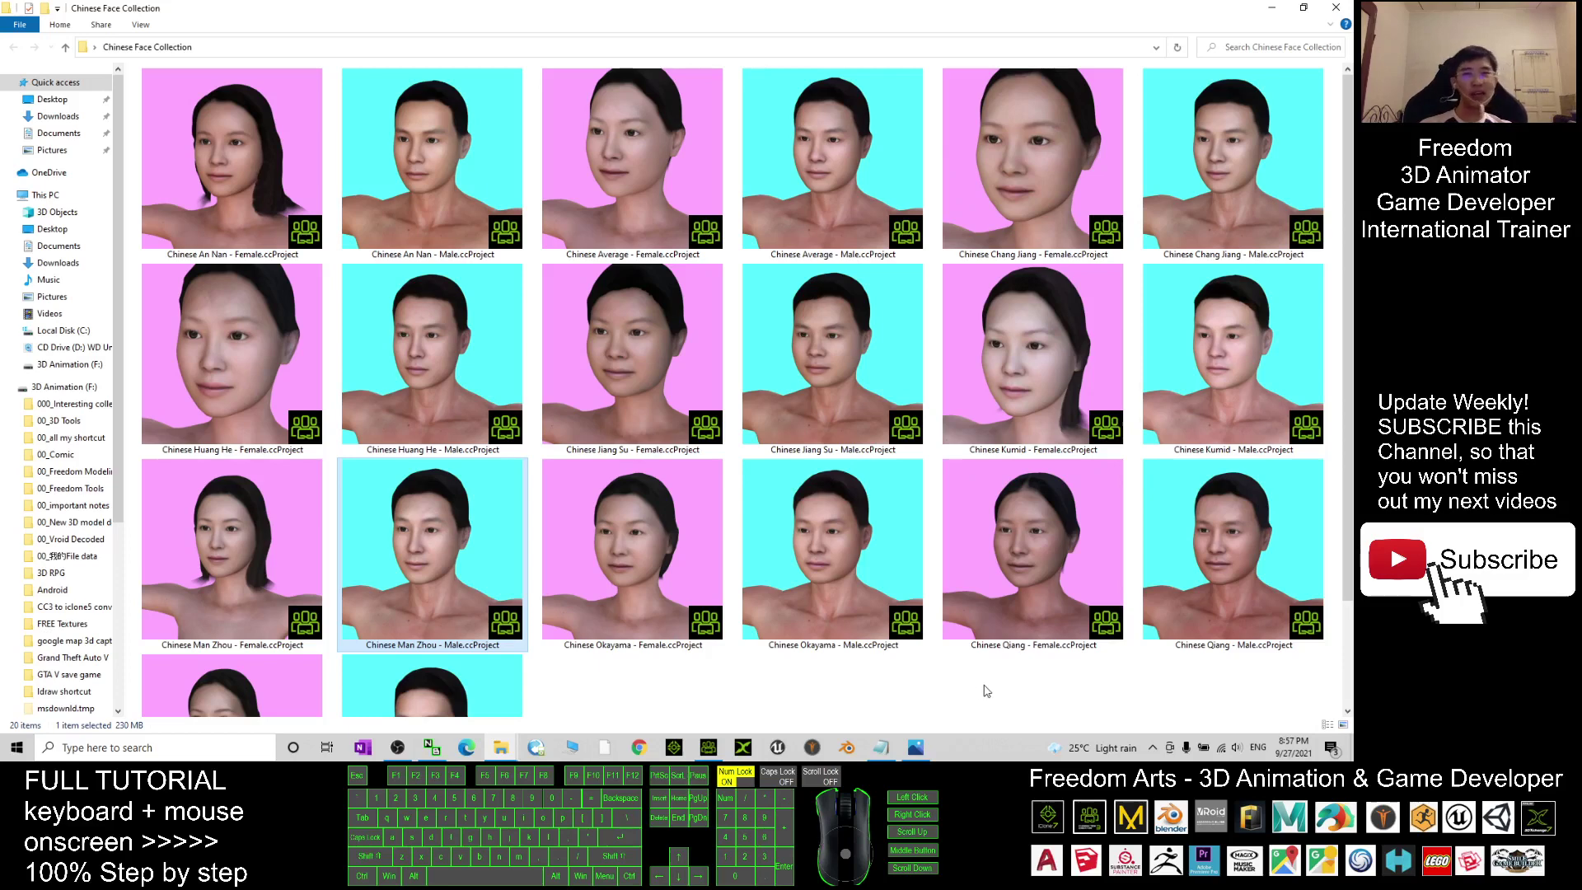
scroll(799, 661, "down", 3)
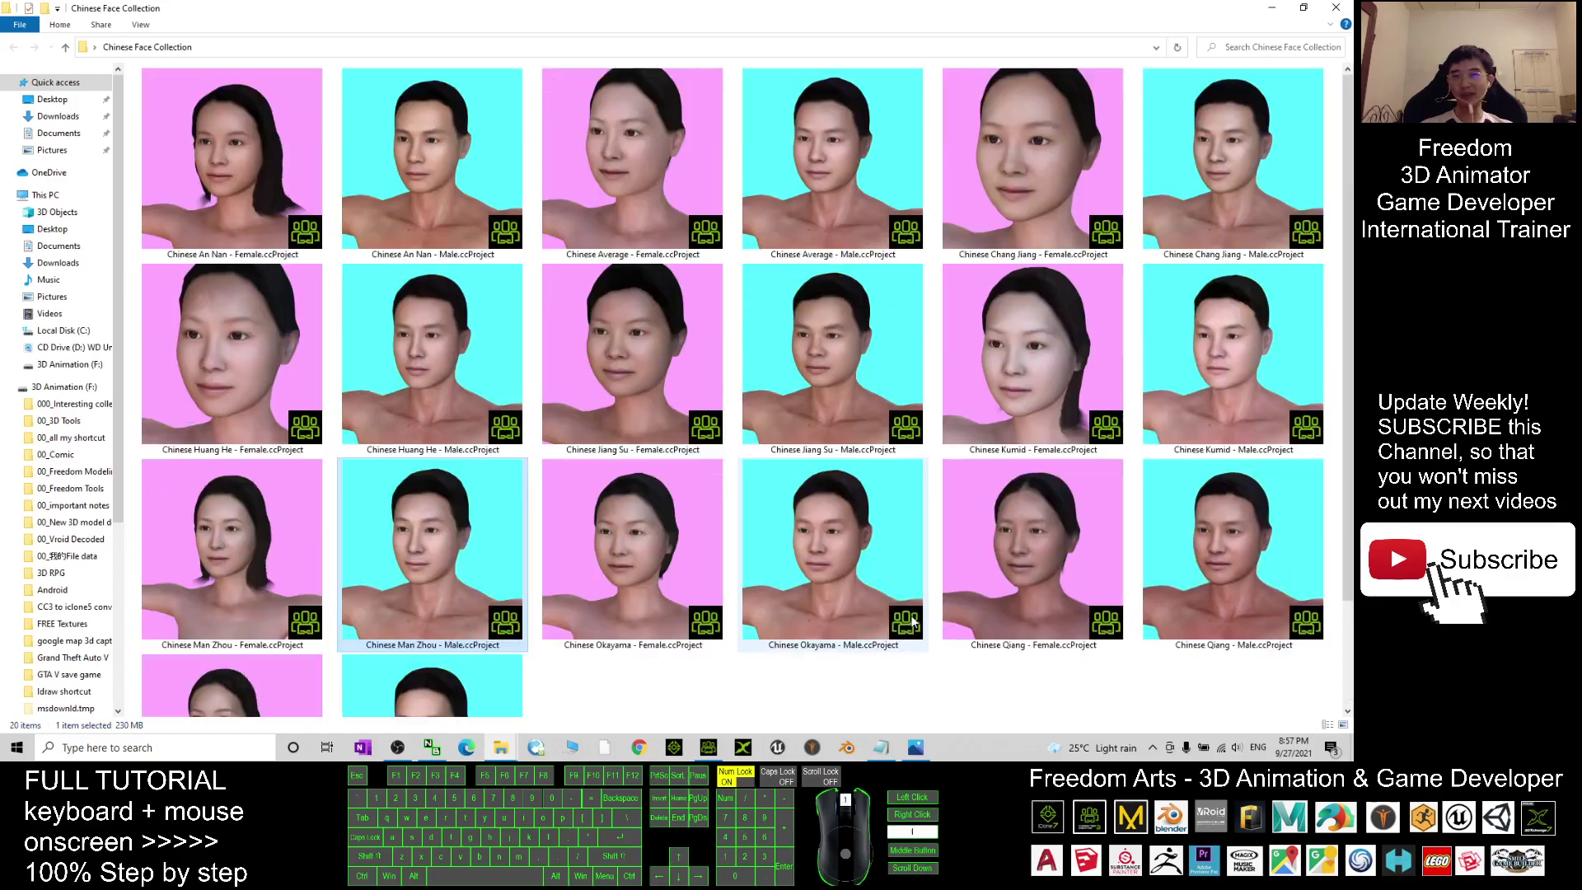